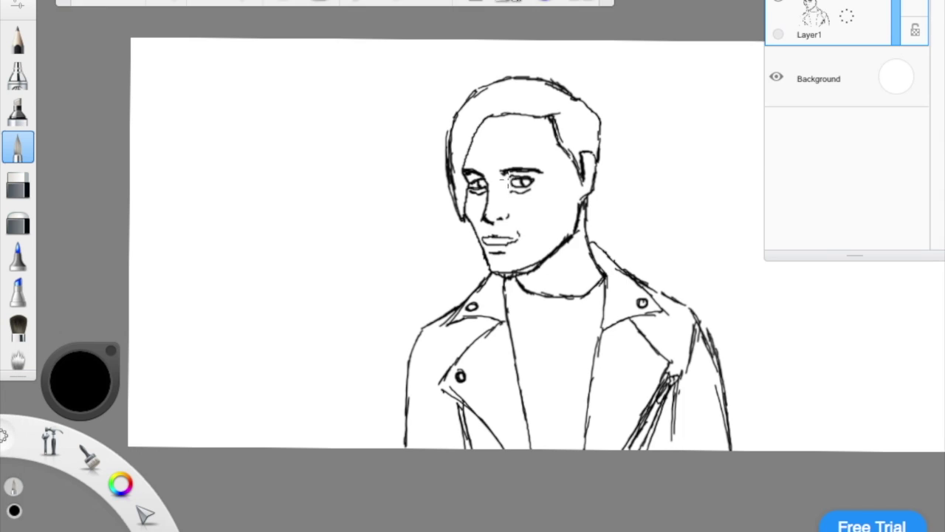
# Step: Erase the rough eyes and redraw them with thinner lids, irises, pupils and under-eye lines, filling the eyebrows solid black
pyautogui.moveTo(568, 214); pyautogui.dragTo(517, 268)
pyautogui.press('e')
pyautogui.moveTo(579, 232); pyautogui.dragTo(504, 222)
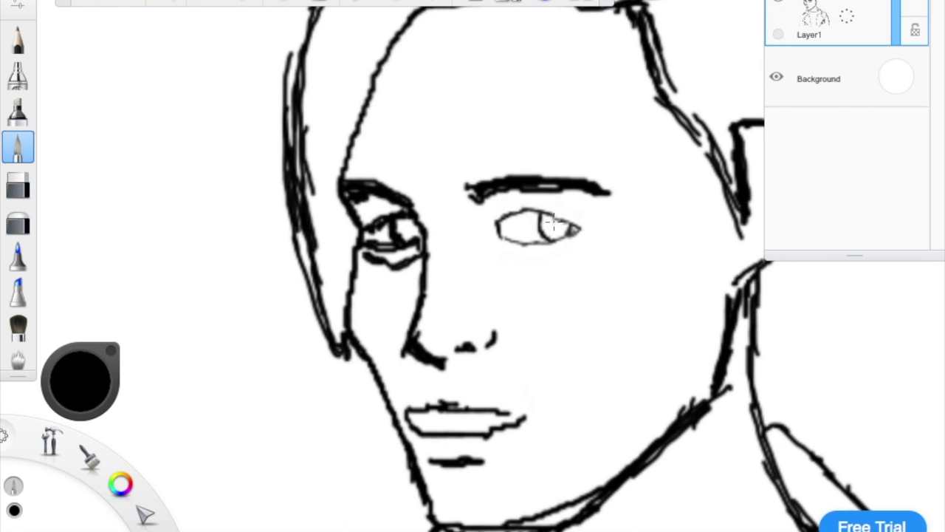
pyautogui.moveTo(375, 255); pyautogui.dragTo(413, 233)
pyautogui.press('e')
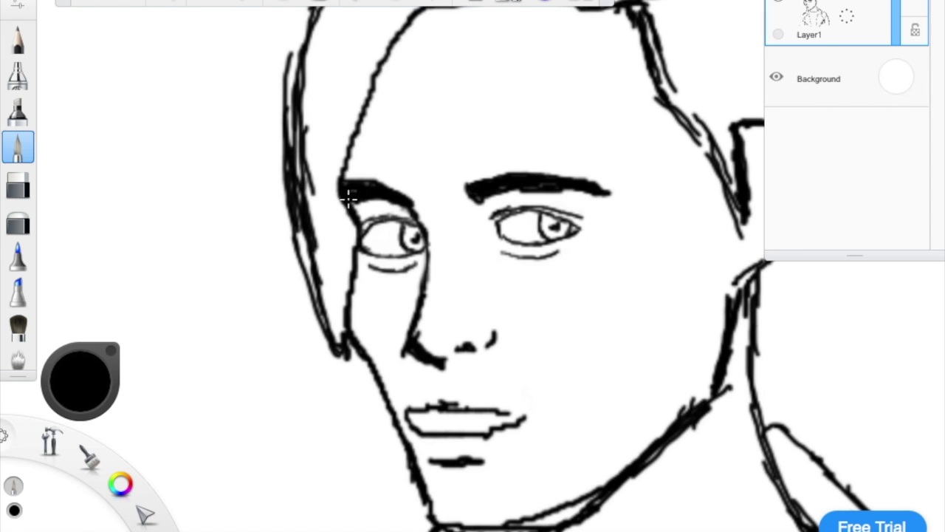
# Step: Erase the rough nose and mouth and redraw a thinner nose line, nostrils and fuller lips
pyautogui.moveTo(402, 343); pyautogui.dragTo(437, 352)
pyautogui.press('e')
pyautogui.moveTo(424, 295); pyautogui.dragTo(412, 341)
pyautogui.moveTo(414, 404); pyautogui.dragTo(521, 417)
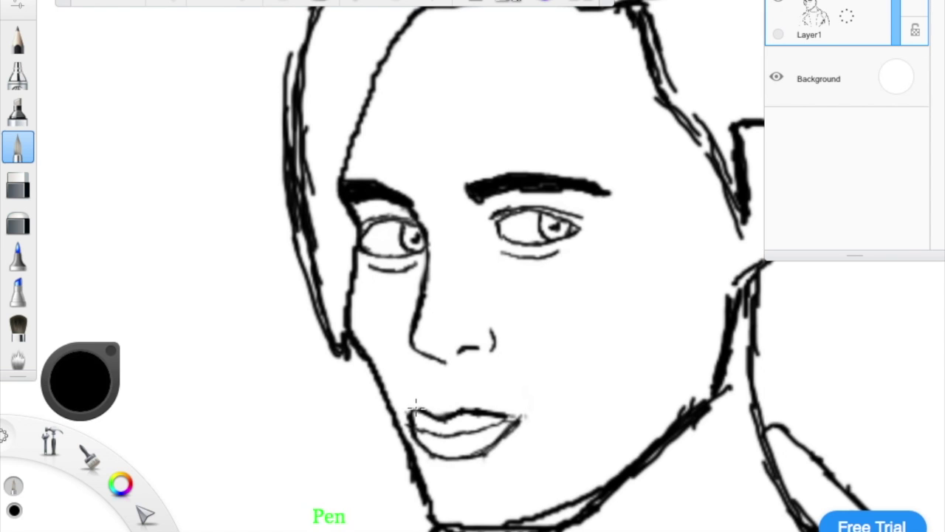
# Step: Clean up the jawline, sketch crease lines on the neck and draw the inner ear contours
pyautogui.scroll(-3, 417, 409)
pyautogui.scroll(3, 586, 300)
pyautogui.moveTo(539, 371); pyautogui.dragTo(514, 332)
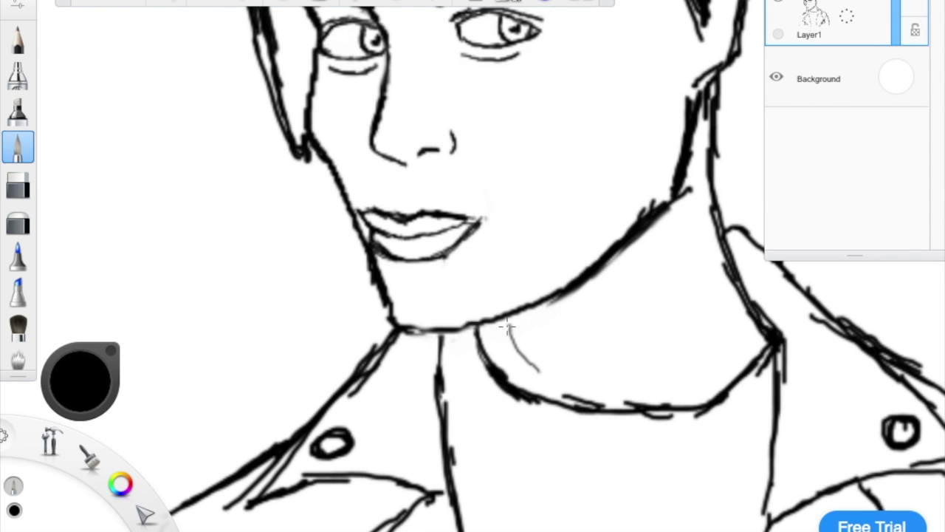
pyautogui.scroll(-2, 515, 332)
pyautogui.moveTo(614, 105); pyautogui.dragTo(599, 148)
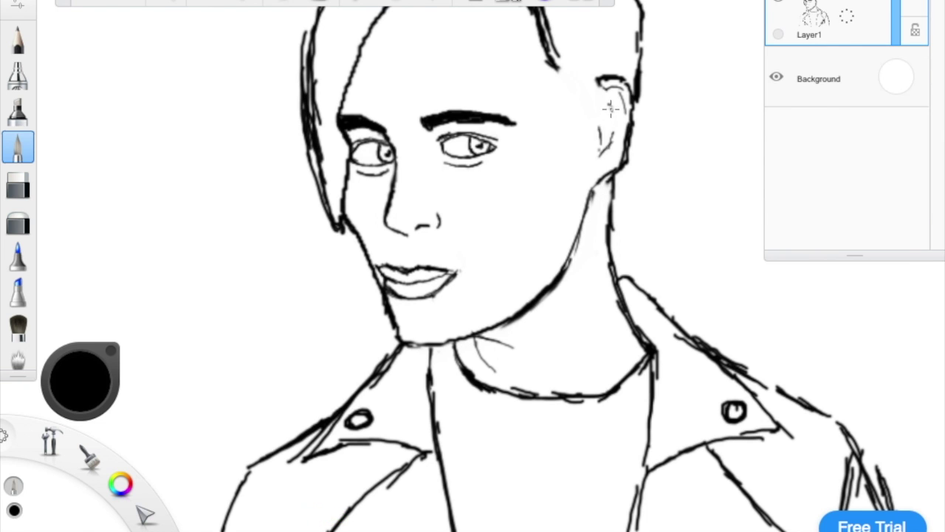
# Step: Fill the whole hair shape with a solid bright blue base on Layer2, and hide the Layer1 sketch
pyautogui.scroll(-3, 571, 176)
pyautogui.scroll(4, 571, 175)
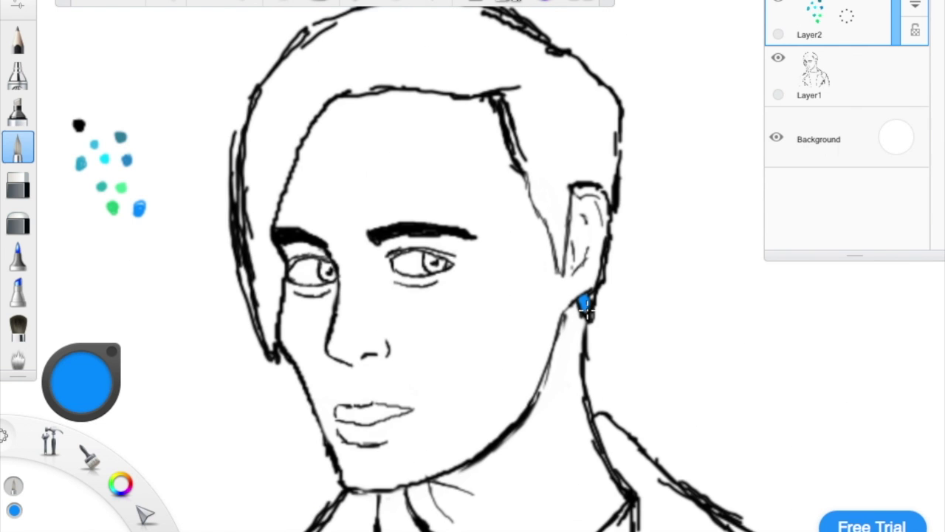
pyautogui.moveTo(613, 192)
pyautogui.mouseDown()
pyautogui.moveTo(524, 81)
pyautogui.moveTo(347, 78)
pyautogui.mouseUp()
pyautogui.moveTo(590, 73); pyautogui.dragTo(561, 251)
pyautogui.moveTo(568, 147); pyautogui.dragTo(492, 74)
pyautogui.moveTo(354, 74)
pyautogui.mouseDown()
pyautogui.moveTo(262, 339)
pyautogui.moveTo(293, 69)
pyautogui.moveTo(563, 64)
pyautogui.moveTo(347, 29)
pyautogui.mouseUp()
pyautogui.click(775, 55)
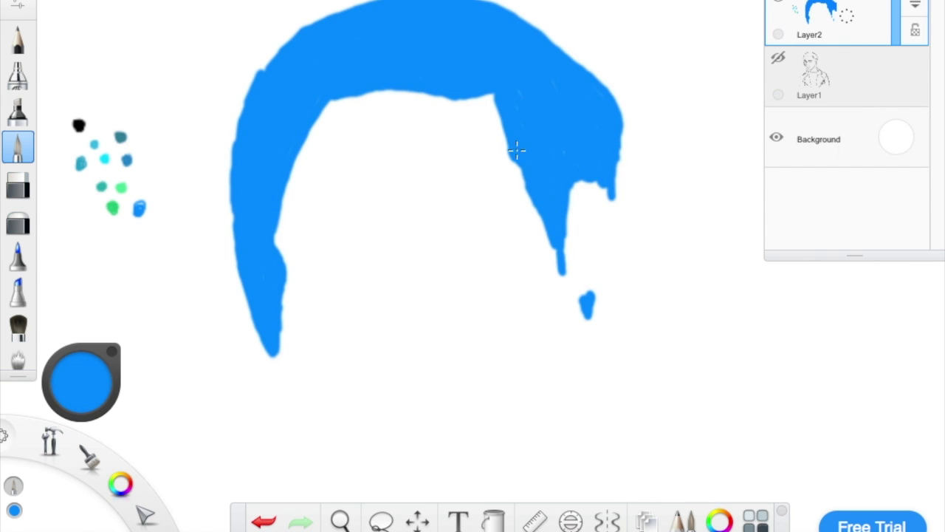
# Step: Show the Layer1 sketch, paint a thin blue strand beside the ear, and hide the sketch again
pyautogui.click(778, 57)
pyautogui.moveTo(610, 258); pyautogui.dragTo(607, 206)
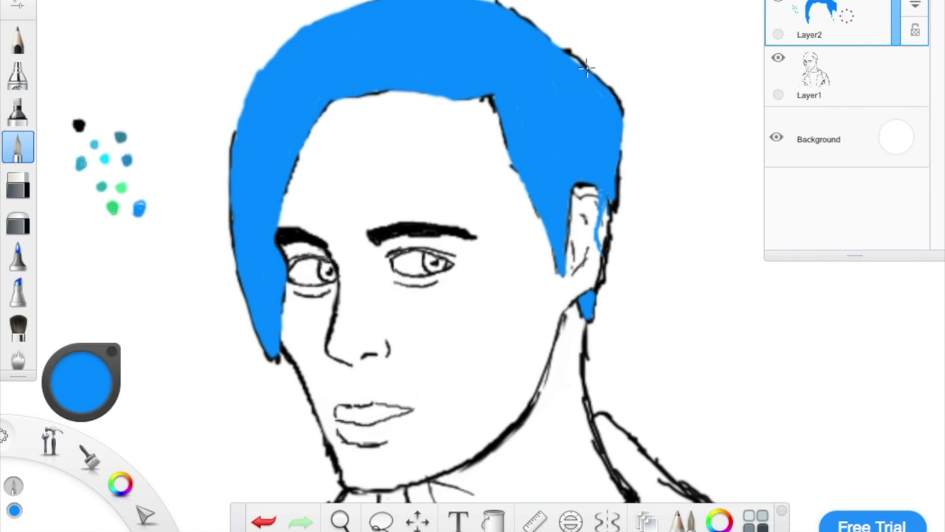
pyautogui.click(778, 58)
pyautogui.scroll(1, 522, 170)
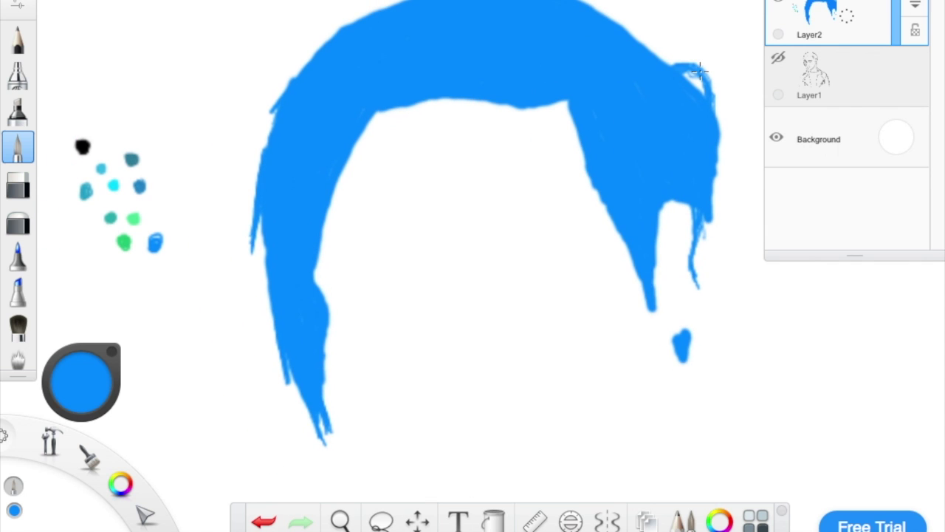
# Step: Paint loose strands along the hair's outline and block in teal, green, dark teal and cyan streaks over the blue base
pyautogui.moveTo(363, 107)
pyautogui.mouseDown()
pyautogui.moveTo(565, 90)
pyautogui.moveTo(554, 47)
pyautogui.moveTo(303, 196)
pyautogui.mouseUp()
pyautogui.moveTo(650, 66)
pyautogui.mouseDown()
pyautogui.moveTo(421, 63)
pyautogui.moveTo(420, 83)
pyautogui.moveTo(342, 64)
pyautogui.moveTo(279, 212)
pyautogui.moveTo(312, 375)
pyautogui.moveTo(349, 142)
pyautogui.mouseUp()
pyautogui.moveTo(80, 381); pyautogui.dragTo(74, 370)
pyautogui.moveTo(562, 51)
pyautogui.mouseDown()
pyautogui.moveTo(581, 53)
pyautogui.moveTo(627, 244)
pyautogui.mouseUp()
pyautogui.moveTo(80, 381); pyautogui.dragTo(74, 425)
pyautogui.moveTo(627, 162); pyautogui.dragTo(653, 269)
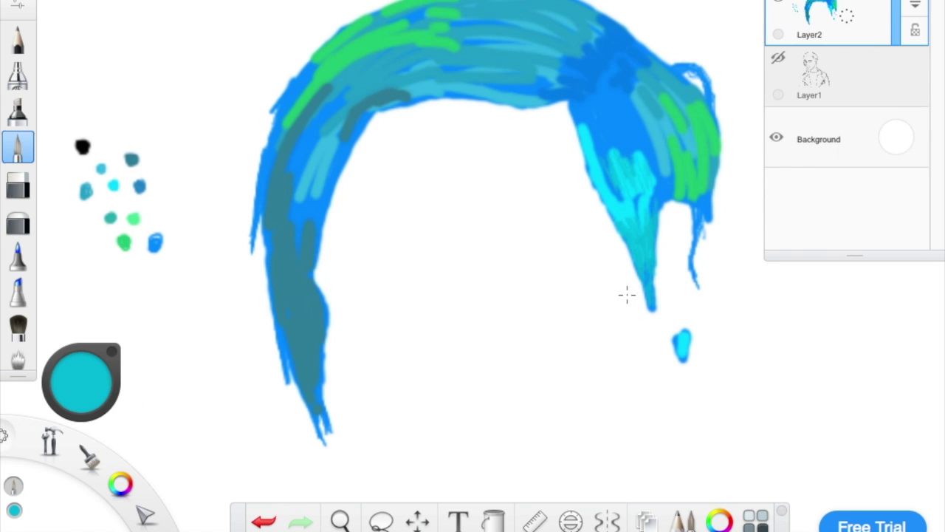
# Step: Texture the pointed sideburn section of the hair with fine cyan and blue strands
pyautogui.scroll(3, 615, 178)
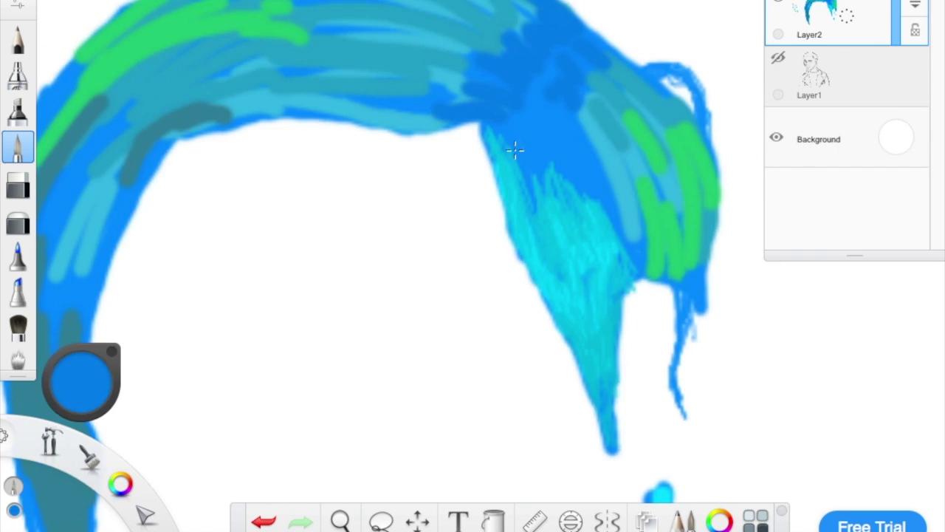
pyautogui.moveTo(537, 133); pyautogui.dragTo(561, 207)
pyautogui.moveTo(81, 381)
pyautogui.mouseDown()
pyautogui.moveTo(78, 401)
pyautogui.moveTo(78, 380)
pyautogui.mouseUp()
pyautogui.moveTo(547, 178)
pyautogui.mouseDown()
pyautogui.moveTo(616, 258)
pyautogui.moveTo(620, 332)
pyautogui.mouseUp()
# Step: Paint the loose lock by the ear in dark green and teal, and blend fine green strands into the hair behind it
pyautogui.moveTo(81, 381); pyautogui.dragTo(76, 399)
pyautogui.moveTo(641, 68); pyautogui.dragTo(690, 304)
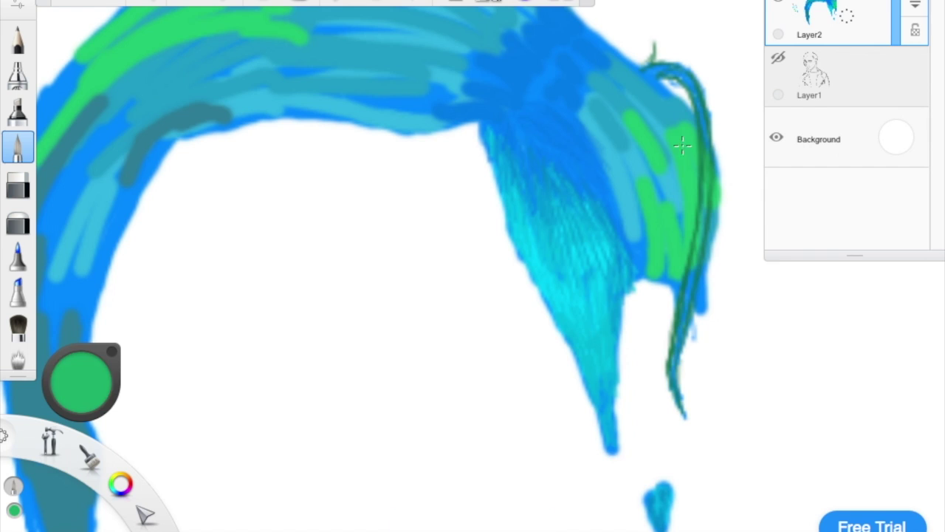
pyautogui.moveTo(656, 71); pyautogui.dragTo(696, 262)
pyautogui.click(80, 381)
pyautogui.moveTo(653, 62); pyautogui.dragTo(711, 179)
pyautogui.moveTo(652, 191); pyautogui.dragTo(648, 179)
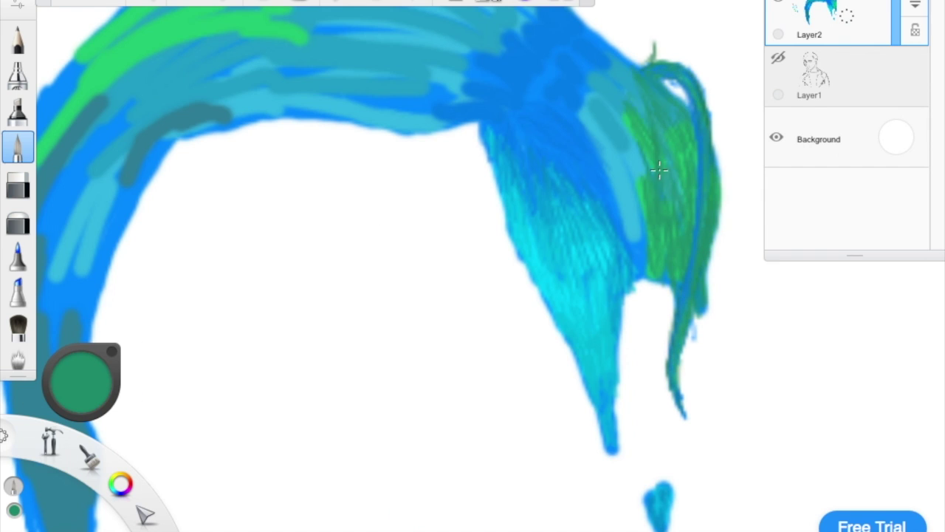
pyautogui.moveTo(639, 214)
pyautogui.mouseDown()
pyautogui.moveTo(638, 151)
pyautogui.moveTo(637, 169)
pyautogui.mouseUp()
# Step: Blend the side hair with fine dark blue and teal strands sampled from the painting, and add short strokes along the parting
pyautogui.keyDown('alt'); pyautogui.click(557, 189); pyautogui.keyUp('alt')
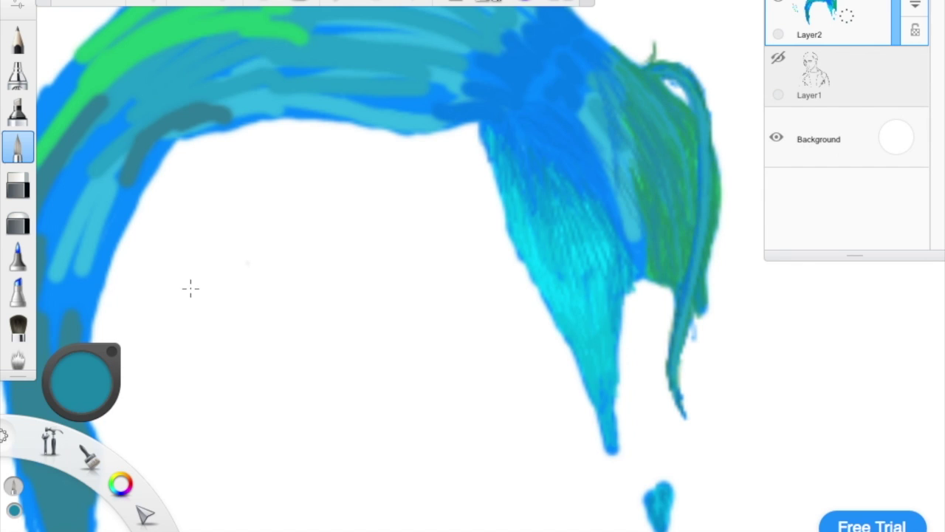
pyautogui.keyDown('alt'); pyautogui.click(548, 154); pyautogui.keyUp('alt')
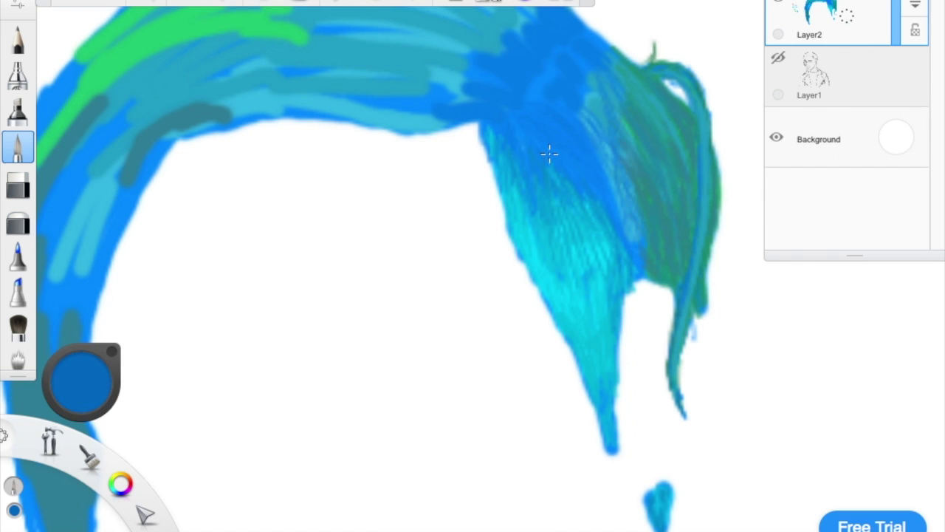
pyautogui.moveTo(549, 154)
pyautogui.mouseDown()
pyautogui.moveTo(599, 95)
pyautogui.moveTo(594, 189)
pyautogui.mouseUp()
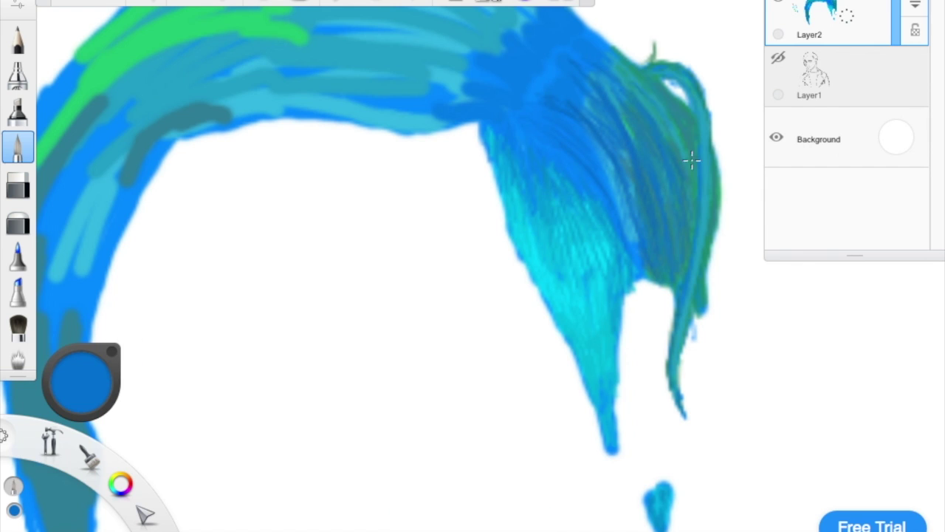
pyautogui.keyDown('alt'); pyautogui.click(561, 221); pyautogui.keyUp('alt')
pyautogui.moveTo(635, 46)
pyautogui.mouseDown()
pyautogui.moveTo(561, 110)
pyautogui.moveTo(515, 120)
pyautogui.mouseUp()
pyautogui.moveTo(576, 62)
pyautogui.mouseDown()
pyautogui.moveTo(507, 122)
pyautogui.moveTo(558, 95)
pyautogui.mouseUp()
pyautogui.keyDown('alt'); pyautogui.click(507, 123); pyautogui.keyUp('alt')
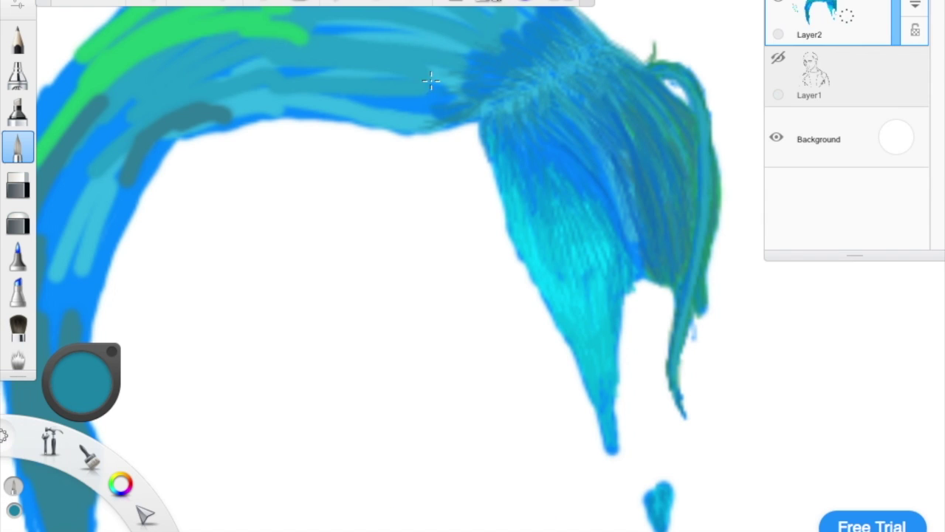
# Step: Paint fine blue and teal strands sweeping from the parting into the front of the top hair
pyautogui.scroll(5, 453, 97)
pyautogui.keyDown('alt'); pyautogui.click(454, 211); pyautogui.keyUp('alt')
pyautogui.moveTo(454, 211); pyautogui.dragTo(576, 88)
pyautogui.keyDown('alt'); pyautogui.click(523, 211); pyautogui.keyUp('alt')
pyautogui.moveTo(523, 211); pyautogui.dragTo(511, 197)
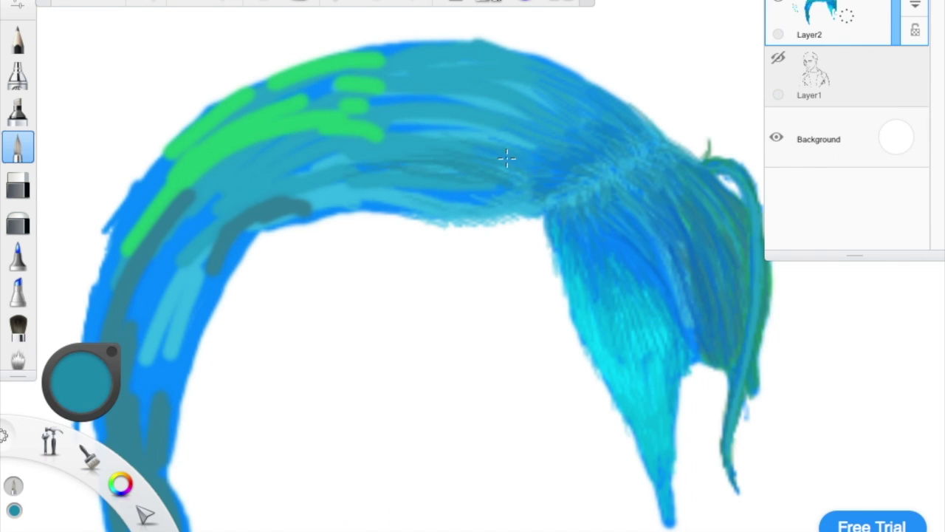
# Step: Break up the bright green streaks on the top hair with fine green and blue strands
pyautogui.keyDown('alt'); pyautogui.click(177, 185); pyautogui.keyUp('alt')
pyautogui.moveTo(177, 185); pyautogui.dragTo(222, 149)
pyautogui.moveTo(505, 99); pyautogui.dragTo(167, 155)
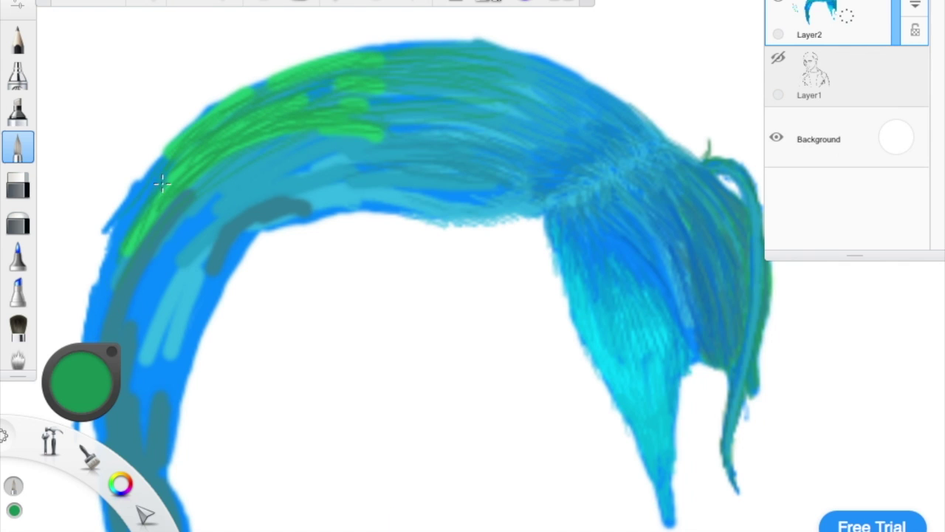
pyautogui.moveTo(434, 104); pyautogui.dragTo(347, 82)
pyautogui.keyDown('alt'); pyautogui.click(407, 120); pyautogui.keyUp('alt')
pyautogui.moveTo(390, 125); pyautogui.dragTo(325, 138)
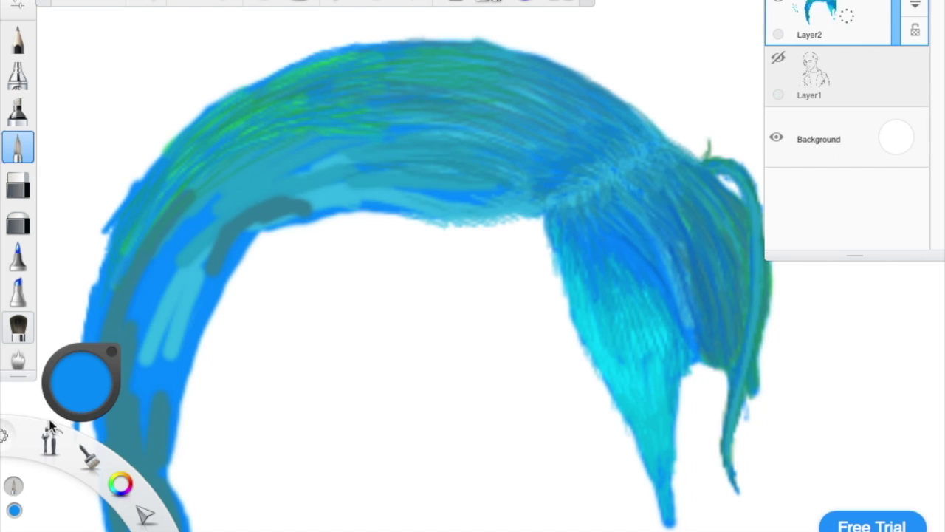
# Step: Blend the lower front hair above the forehead with fine blue and teal strands
pyautogui.moveTo(516, 144); pyautogui.dragTo(457, 202)
pyautogui.moveTo(561, 96); pyautogui.dragTo(352, 152)
pyautogui.keyDown('alt'); pyautogui.click(414, 207); pyautogui.keyUp('alt')
pyautogui.moveTo(413, 207); pyautogui.dragTo(510, 209)
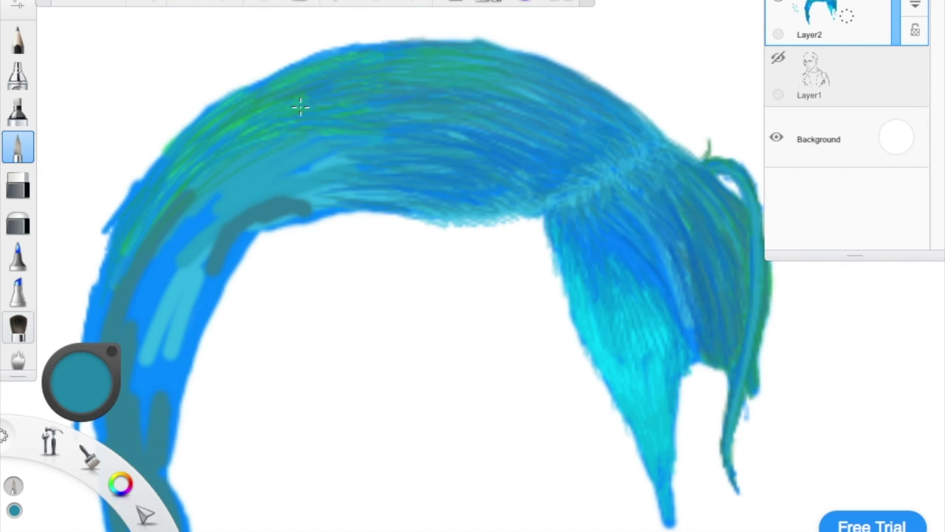
# Step: Blend the sweep of the fringe with blue strands and shade its inner edge with very dark teal strokes
pyautogui.moveTo(174, 280); pyautogui.dragTo(260, 247)
pyautogui.keyDown('alt'); pyautogui.click(259, 246); pyautogui.keyUp('alt')
pyautogui.moveTo(457, 125); pyautogui.dragTo(281, 202)
pyautogui.moveTo(473, 152); pyautogui.dragTo(203, 253)
pyautogui.keyDown('alt'); pyautogui.click(295, 211); pyautogui.keyUp('alt')
pyautogui.moveTo(254, 369); pyautogui.dragTo(274, 460)
pyautogui.moveTo(265, 517)
pyautogui.mouseDown()
pyautogui.moveTo(293, 301)
pyautogui.moveTo(311, 223)
pyautogui.moveTo(329, 205)
pyautogui.mouseUp()
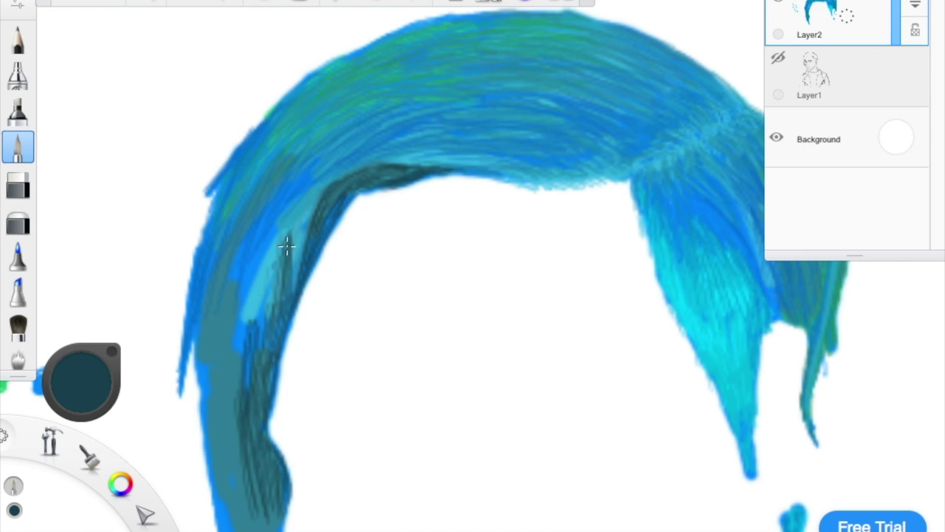
# Step: Extend the dark teal strands through the middle of the long fringe down to its tip
pyautogui.moveTo(280, 256); pyautogui.dragTo(232, 312)
pyautogui.moveTo(251, 243); pyautogui.dragTo(243, 337)
pyautogui.scroll(-3, 243, 337)
pyautogui.moveTo(299, 476); pyautogui.dragTo(266, 295)
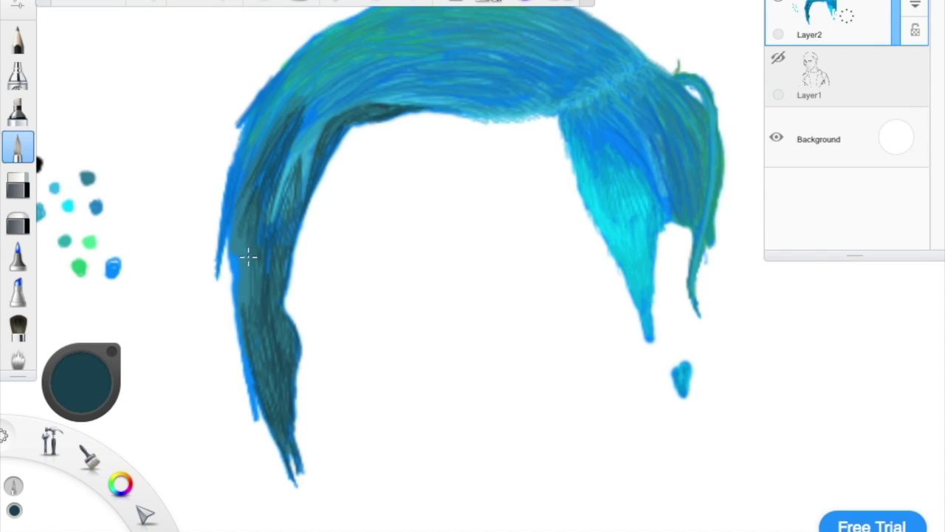
pyautogui.moveTo(266, 242); pyautogui.dragTo(244, 325)
# Step: Layer blue and teal strands, sampled from the hair, over the outer edge and body of the long fringe
pyautogui.keyDown('alt'); pyautogui.click(253, 412); pyautogui.keyUp('alt')
pyautogui.keyDown('alt'); pyautogui.click(236, 292); pyautogui.keyUp('alt')
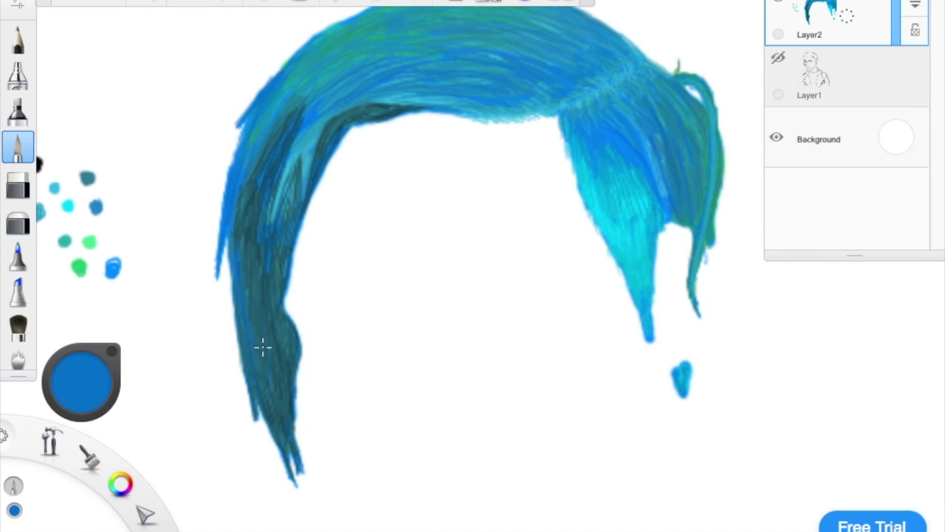
pyautogui.keyDown('alt'); pyautogui.click(282, 317); pyautogui.keyUp('alt')
pyautogui.moveTo(268, 385)
pyautogui.mouseDown()
pyautogui.moveTo(258, 194)
pyautogui.moveTo(263, 257)
pyautogui.mouseUp()
pyautogui.scroll(2, 264, 257)
pyautogui.keyDown('alt'); pyautogui.click(333, 232); pyautogui.keyUp('alt')
pyautogui.moveTo(333, 231)
pyautogui.mouseDown()
pyautogui.moveTo(276, 96)
pyautogui.moveTo(233, 180)
pyautogui.mouseUp()
# Step: Deepen the fringe with dark blue strands and blend its inner edge beside the forehead
pyautogui.scroll(1, 233, 181)
pyautogui.keyDown('alt'); pyautogui.click(364, 102); pyautogui.keyUp('alt')
pyautogui.moveTo(365, 101)
pyautogui.mouseDown()
pyautogui.moveTo(268, 276)
pyautogui.moveTo(320, 256)
pyautogui.mouseUp()
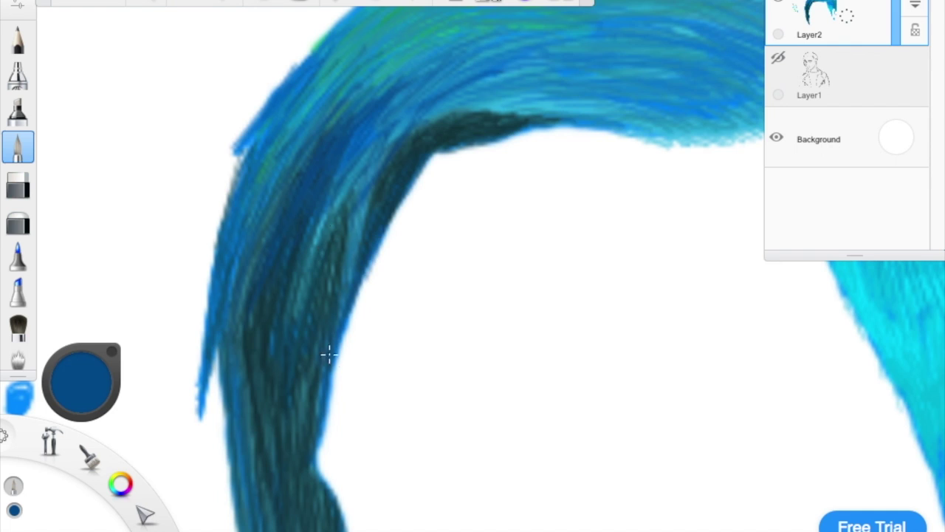
pyautogui.moveTo(329, 355); pyautogui.dragTo(298, 204)
pyautogui.keyDown('alt'); pyautogui.click(445, 143); pyautogui.keyUp('alt')
pyautogui.moveTo(445, 144); pyautogui.dragTo(275, 252)
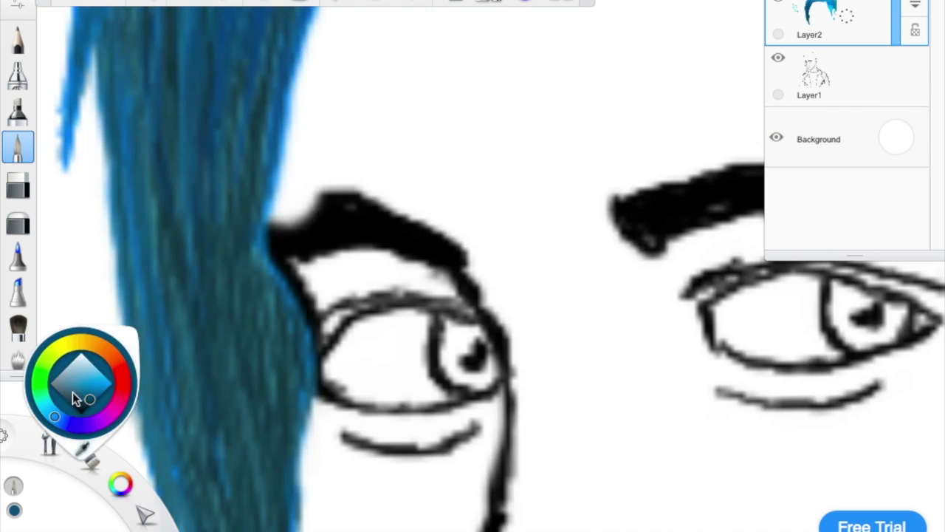
# Step: Choose a dark brown colour and paint over both eyebrows on Layer2
pyautogui.click(85, 381)
pyautogui.moveTo(411, 255)
pyautogui.mouseDown()
pyautogui.moveTo(445, 264)
pyautogui.moveTo(499, 257)
pyautogui.moveTo(465, 264)
pyautogui.mouseUp()
pyautogui.scroll(-3, 479, 331)
pyautogui.scroll(5, 213, 294)
pyautogui.moveTo(243, 332)
pyautogui.mouseDown()
pyautogui.moveTo(213, 294)
pyautogui.moveTo(221, 279)
pyautogui.moveTo(219, 296)
pyautogui.moveTo(305, 268)
pyautogui.moveTo(342, 269)
pyautogui.mouseUp()
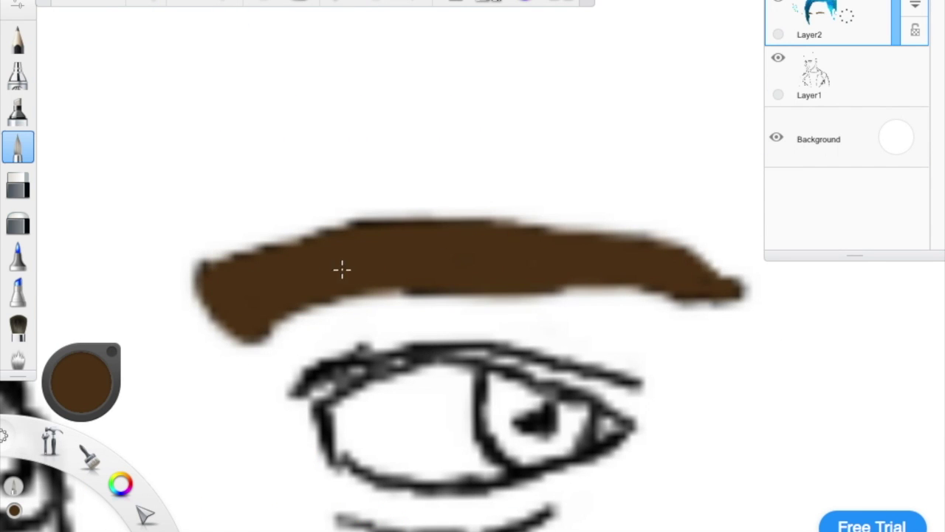
# Step: Erase the black eyebrow lines from the Layer1 sketch and texture the brown eyebrows with fine strokes
pyautogui.scroll(-5, 342, 270)
pyautogui.scroll(5, 232, 279)
pyautogui.scroll(-2, 544, 197)
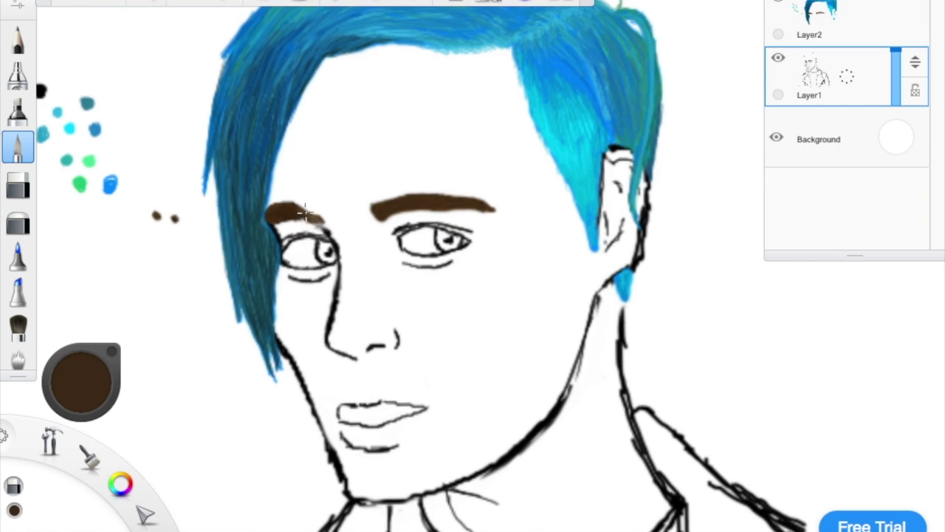
pyautogui.scroll(5, 324, 219)
pyautogui.press('e')
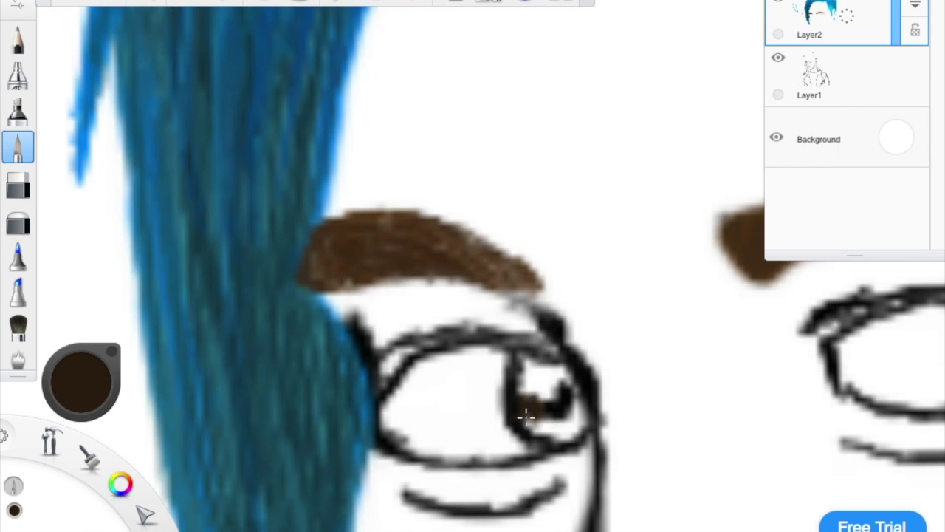
# Step: Fill the iris of the eye beside the fringe with dark brown, toggling the Layer1 sketch to check it
pyautogui.moveTo(547, 422); pyautogui.dragTo(536, 428)
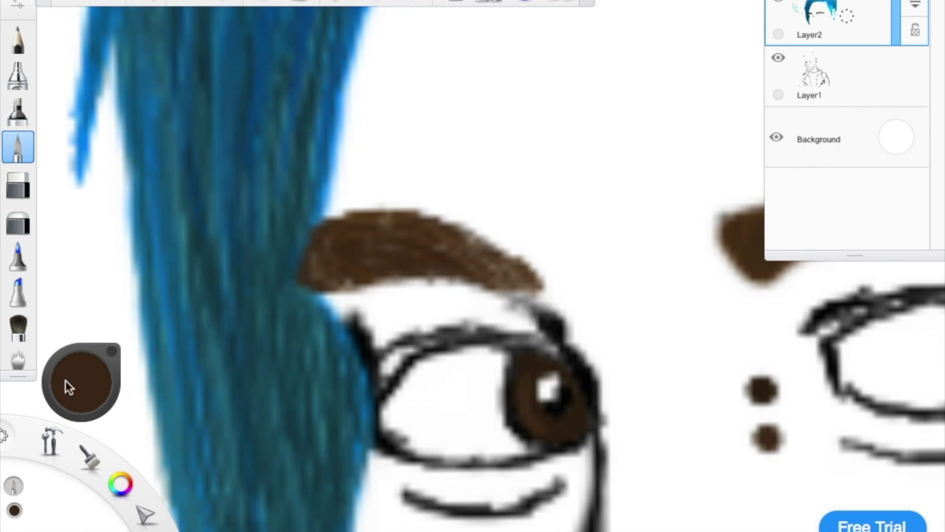
pyautogui.moveTo(47, 361); pyautogui.dragTo(47, 384)
pyautogui.click(777, 59)
pyautogui.click(778, 58)
pyautogui.click(780, 57)
# Step: Paint the iris of the other eye, toggling the Layer1 sketch to check the painted shape
pyautogui.hscroll(5, 780, 56)
pyautogui.click(780, 57)
pyautogui.moveTo(635, 340); pyautogui.dragTo(641, 363)
pyautogui.click(778, 57)
pyautogui.click(779, 58)
# Step: Hide the Layer1 sketch and shade the lips on Layer3 with orange-red and pink strokes from the swatches
pyautogui.scroll(-5, 355, 334)
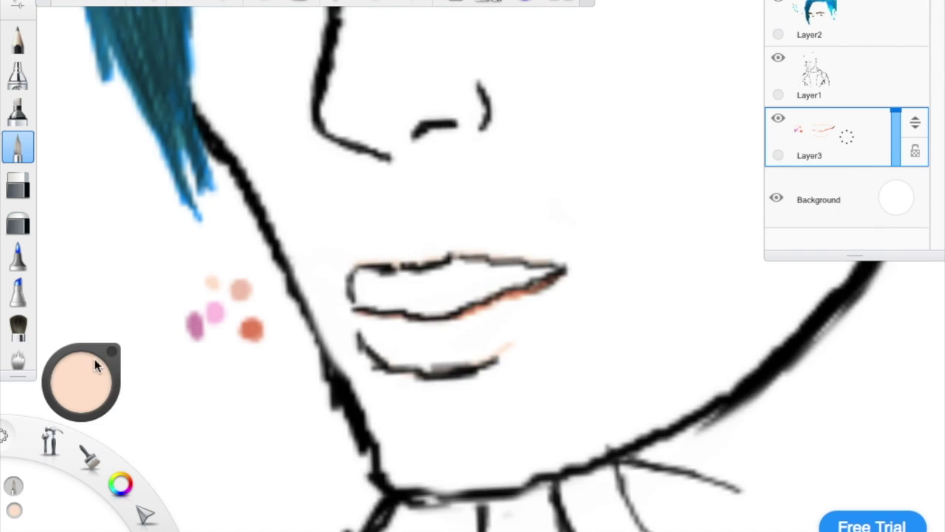
pyautogui.click(778, 58)
pyautogui.moveTo(521, 306); pyautogui.dragTo(443, 317)
pyautogui.click(214, 316)
pyautogui.moveTo(382, 339); pyautogui.dragTo(427, 351)
pyautogui.click(251, 328)
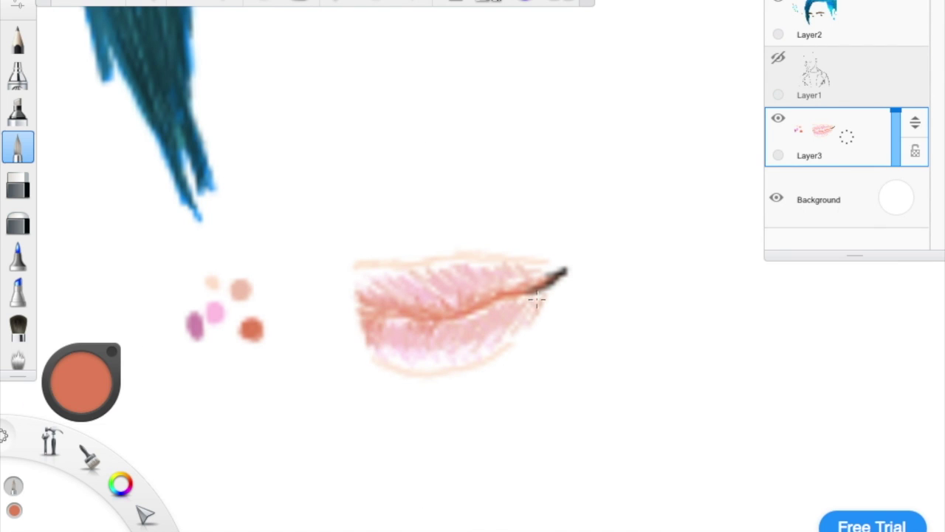
# Step: Blend the upper and lower lips with peach, salmon and soft pink tones
pyautogui.moveTo(80, 399)
pyautogui.mouseDown()
pyautogui.moveTo(550, 277)
pyautogui.moveTo(517, 274)
pyautogui.mouseUp()
pyautogui.click(503, 271)
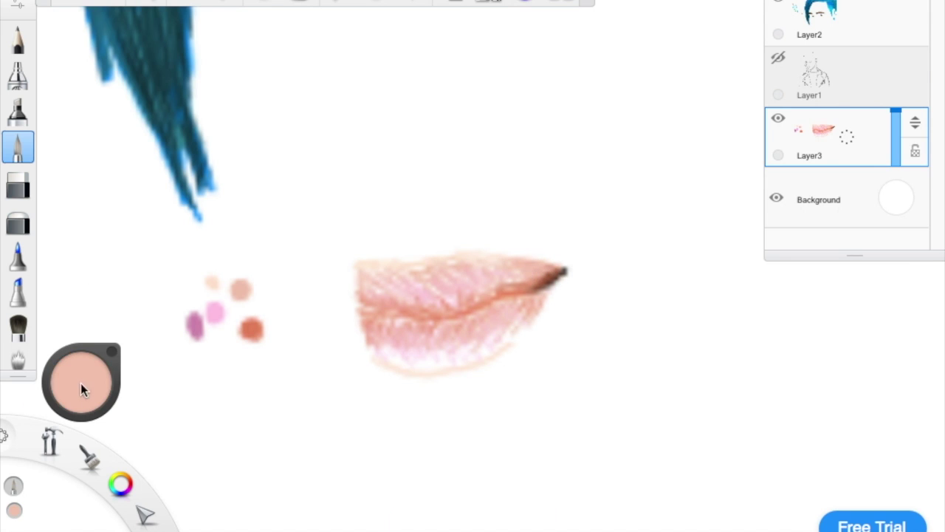
pyautogui.moveTo(81, 390); pyautogui.dragTo(382, 340)
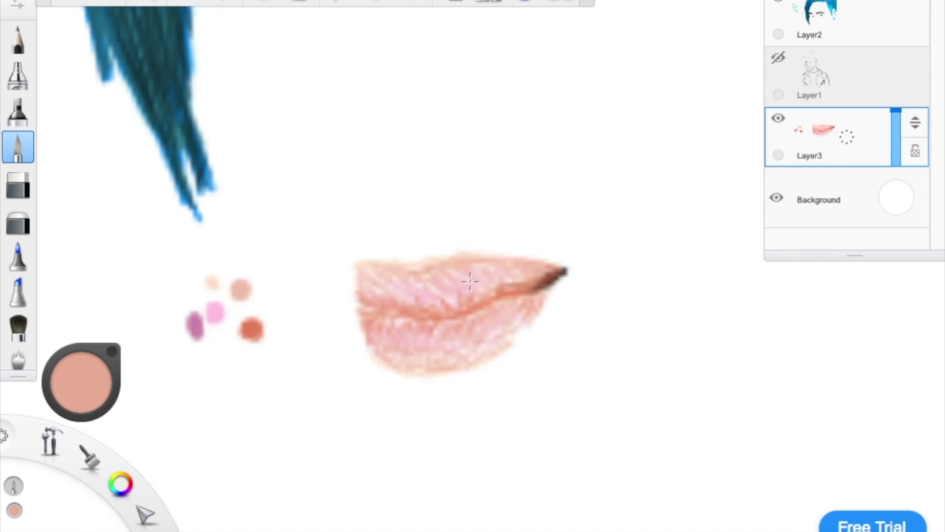
pyautogui.keyDown('alt'); pyautogui.click(443, 281); pyautogui.keyUp('alt')
pyautogui.keyDown('alt'); pyautogui.click(415, 282); pyautogui.keyUp('alt')
# Step: Erase the lip colour swatches beside the mouth on Layer3
pyautogui.scroll(2, 449, 331)
pyautogui.press('e')
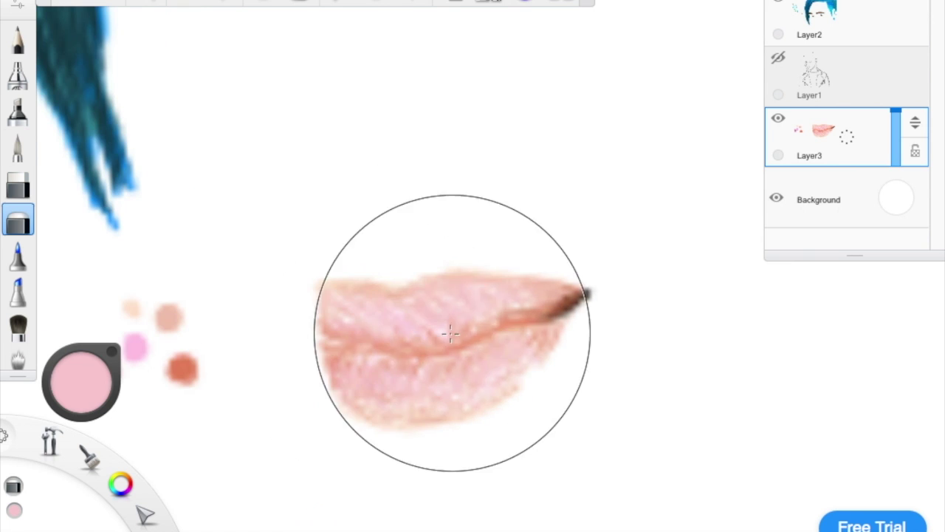
pyautogui.scroll(-3, 397, 341)
pyautogui.press('p')
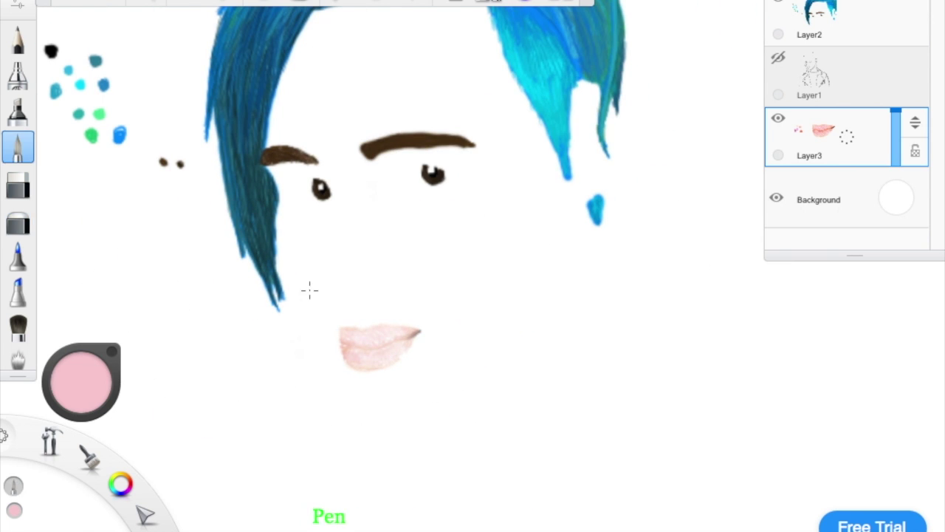
# Step: Show the Layer1 sketch and reshape the lips on Layer3 to a pointed corner, with Layer4 hidden
pyautogui.click(777, 57)
pyautogui.scroll(4, 349, 359)
pyautogui.keyDown('alt'); pyautogui.click(364, 338); pyautogui.keyUp('alt')
pyautogui.click(777, 57)
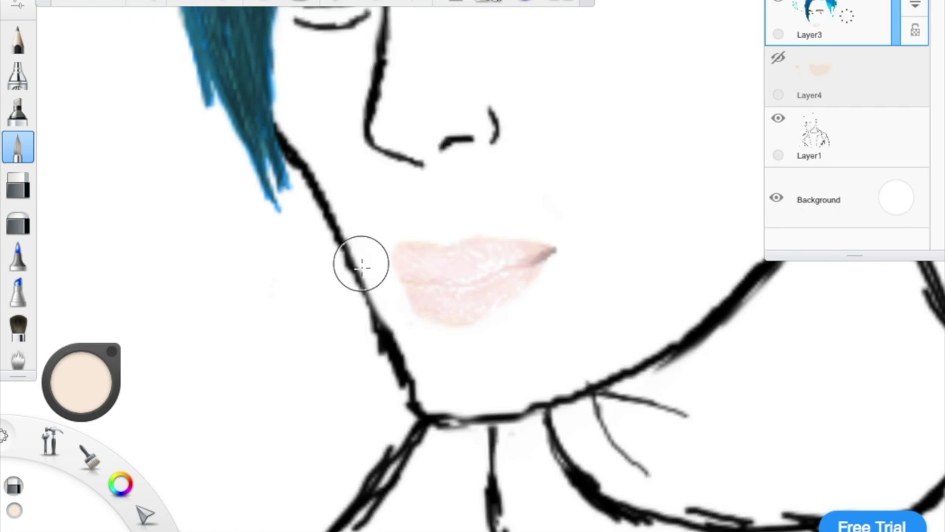
pyautogui.scroll(3, 441, 205)
pyautogui.scroll(-2, 440, 205)
pyautogui.scroll(2, 371, 184)
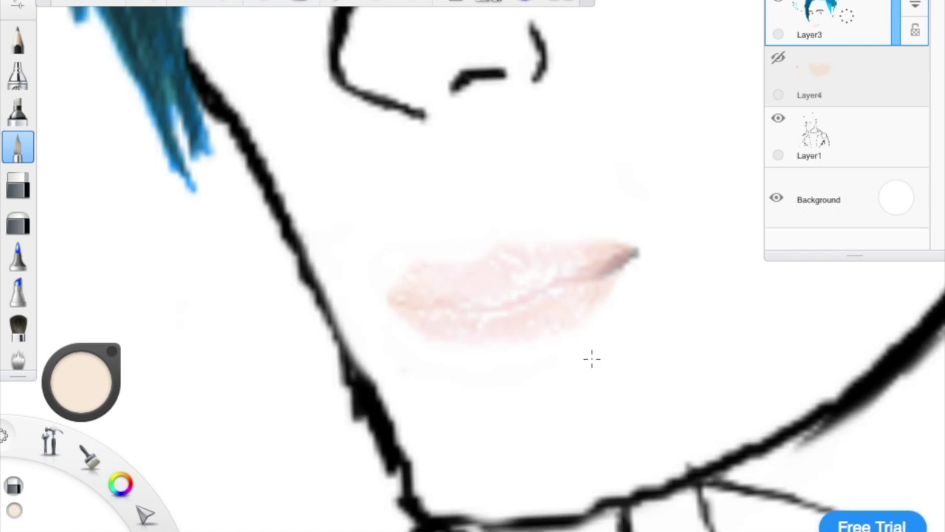
pyautogui.scroll(-3, 441, 353)
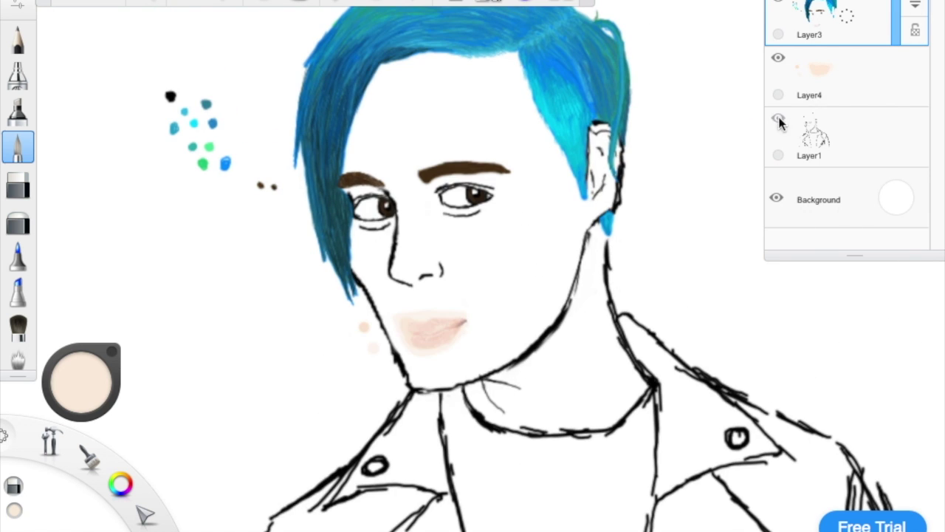
# Step: Select Layer4, start painting the pale beige skin tone and move the layer below Layer1
pyautogui.scroll(3, 530, 270)
pyautogui.click(827, 74)
pyautogui.scroll(1, 529, 271)
pyautogui.scroll(2, 529, 271)
pyautogui.moveTo(479, 338)
pyautogui.mouseDown()
pyautogui.moveTo(446, 281)
pyautogui.moveTo(565, 239)
pyautogui.mouseUp()
pyautogui.scroll(-3, 315, 277)
pyautogui.moveTo(915, 62); pyautogui.dragTo(915, 122)
# Step: Paint pale beige skin around the lips and along the chin on Layer4
pyautogui.moveTo(251, 229)
pyautogui.mouseDown()
pyautogui.moveTo(336, 402)
pyautogui.moveTo(477, 327)
pyautogui.moveTo(323, 313)
pyautogui.mouseUp()
pyautogui.scroll(3, 428, 411)
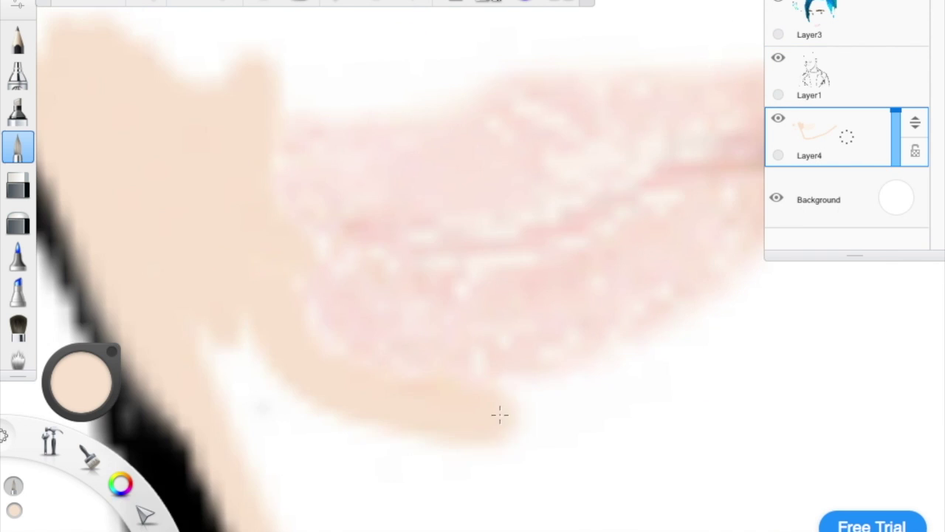
pyautogui.scroll(-3, 428, 411)
pyautogui.scroll(2, 331, 245)
pyautogui.moveTo(571, 144); pyautogui.dragTo(498, 454)
# Step: Fill the rest of the face, the ear and the neck with pale beige skin on Layer4
pyautogui.scroll(-2, 497, 454)
pyautogui.scroll(-2, 398, 347)
pyautogui.moveTo(626, 170)
pyautogui.mouseDown()
pyautogui.moveTo(463, 379)
pyautogui.moveTo(450, 418)
pyautogui.moveTo(632, 465)
pyautogui.mouseUp()
pyautogui.scroll(-1, 633, 465)
pyautogui.moveTo(562, 89)
pyautogui.mouseDown()
pyautogui.moveTo(332, 158)
pyautogui.moveTo(632, 164)
pyautogui.moveTo(587, 239)
pyautogui.moveTo(532, 450)
pyautogui.moveTo(574, 270)
pyautogui.moveTo(532, 237)
pyautogui.moveTo(392, 379)
pyautogui.moveTo(392, 296)
pyautogui.mouseUp()
# Step: Adjust the skin colour and outline the cheek and eye beside the fringe in darker peach, with the Layer1 sketch hidden
pyautogui.click(83, 403)
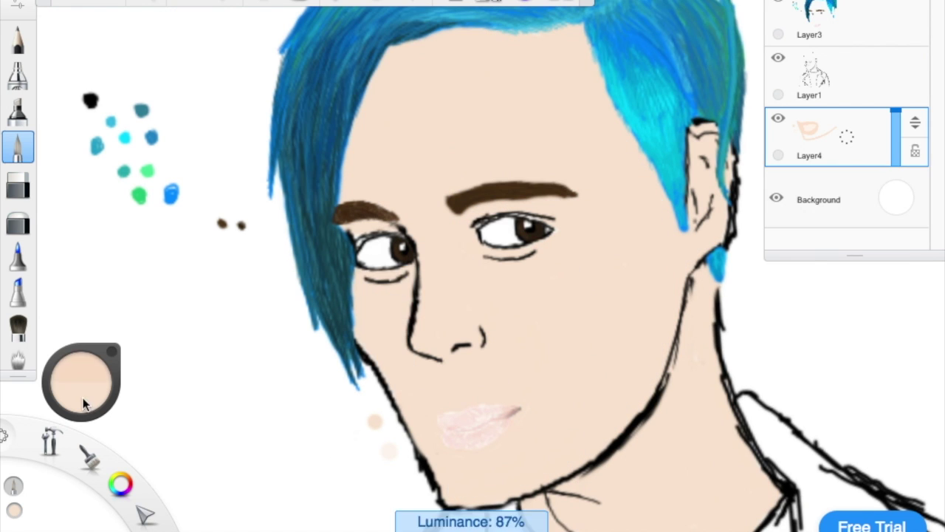
pyautogui.moveTo(84, 403); pyautogui.dragTo(83, 384)
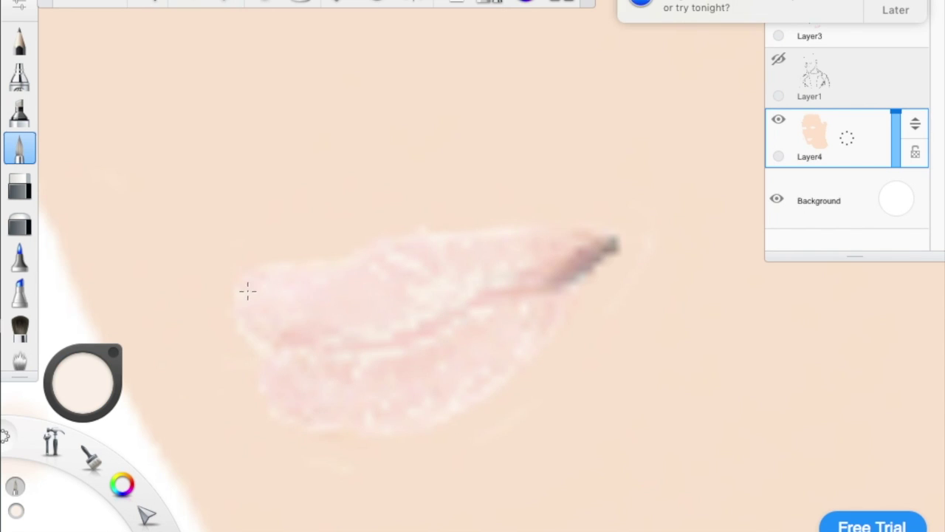
pyautogui.keyDown('alt'); pyautogui.click(234, 331); pyautogui.keyUp('alt')
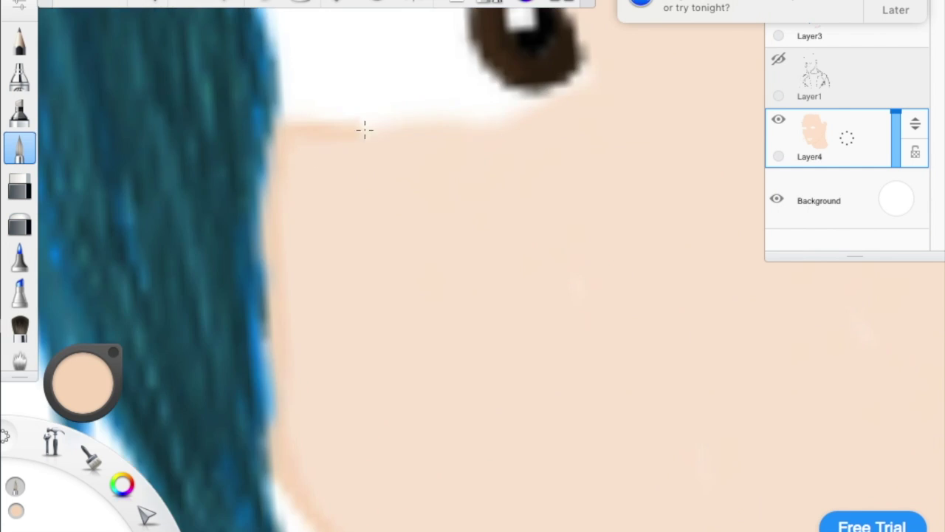
pyautogui.press('e')
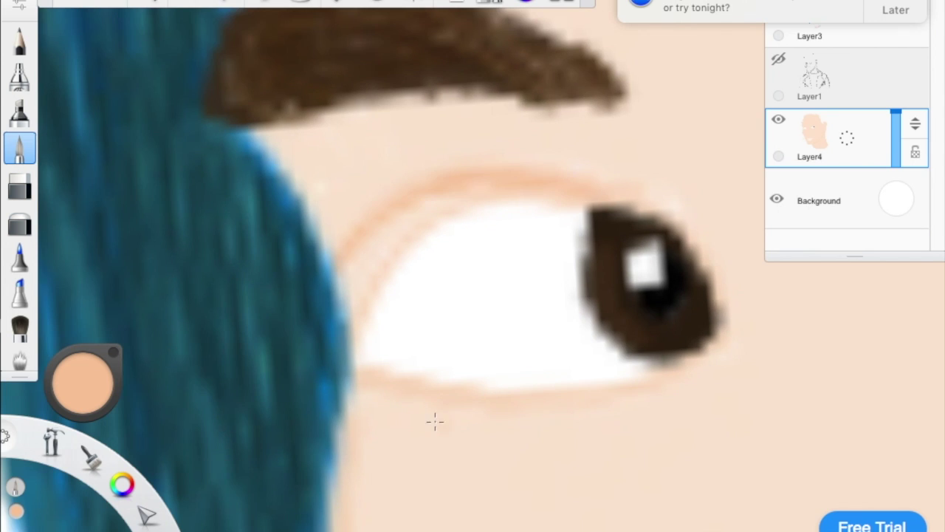
# Step: Draw peach creases under the eyes and the contours of the nose and nostril on Layer4
pyautogui.moveTo(380, 432)
pyautogui.mouseDown()
pyautogui.moveTo(607, 445)
pyautogui.moveTo(671, 429)
pyautogui.mouseUp()
pyautogui.click(19, 148)
pyautogui.moveTo(445, 370); pyautogui.dragTo(487, 355)
pyautogui.moveTo(515, 314); pyautogui.dragTo(522, 330)
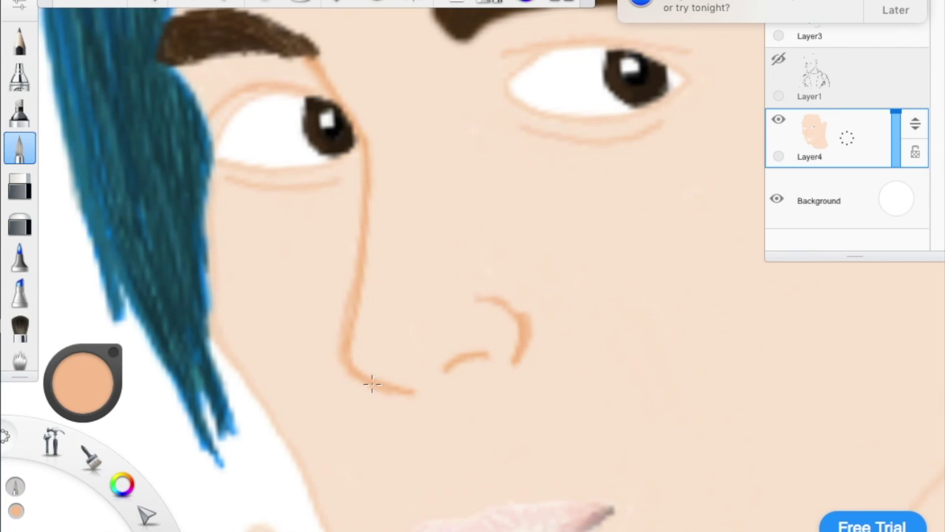
# Step: Draw the inner folds of the ear with peach strokes
pyautogui.scroll(-3, 497, 228)
pyautogui.scroll(5, 629, 96)
pyautogui.moveTo(624, 329); pyautogui.dragTo(632, 398)
pyautogui.moveTo(630, 352); pyautogui.dragTo(612, 354)
# Step: Smudge the peach lines of the ear, neck and nose into the skin at size 2.0
pyautogui.click(19, 360)
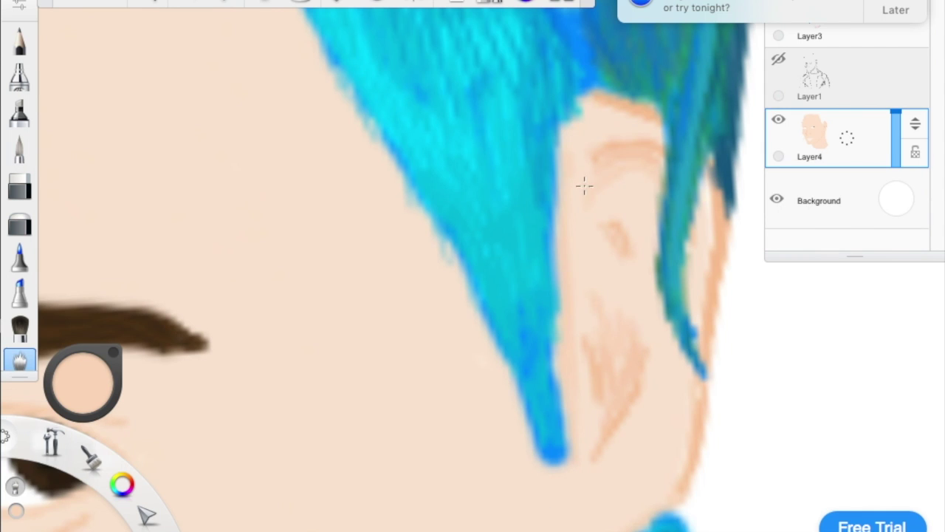
pyautogui.scroll(3, 518, 231)
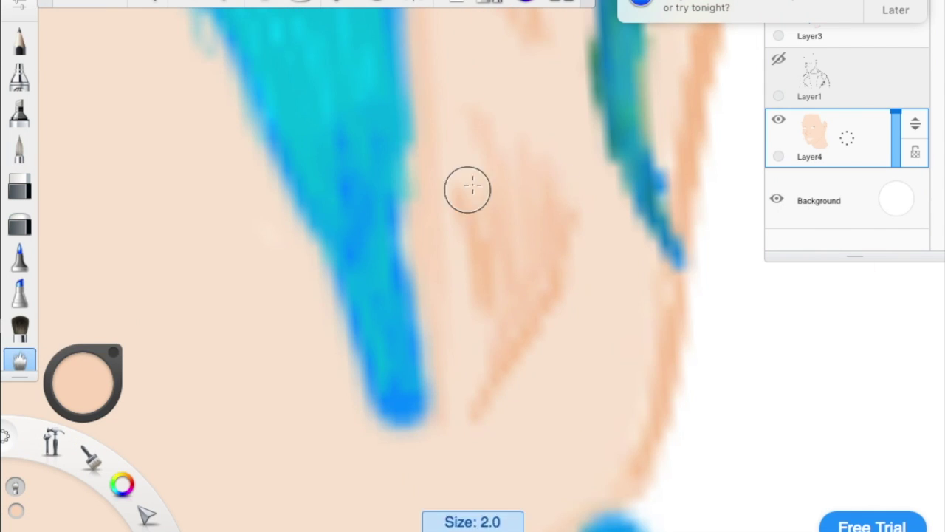
pyautogui.scroll(-3, 472, 173)
pyautogui.scroll(-5, 531, 140)
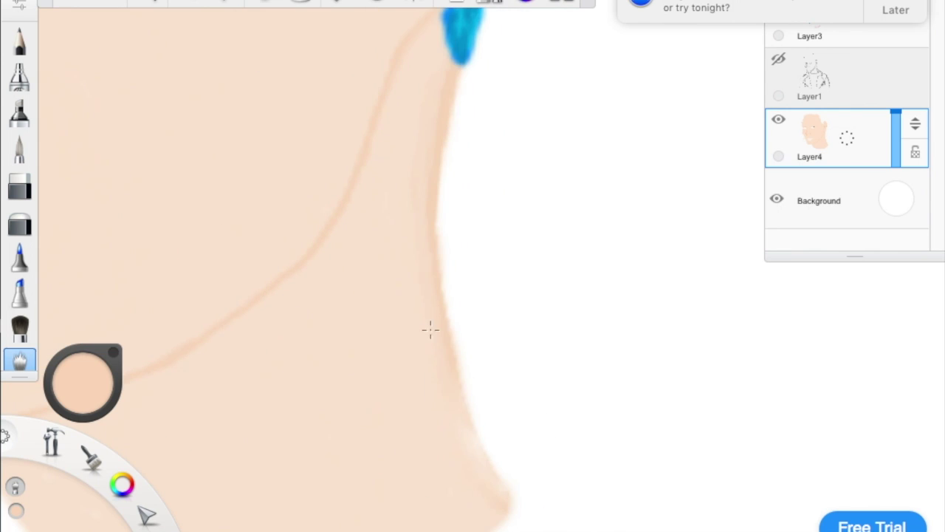
pyautogui.scroll(-3, 441, 384)
pyautogui.scroll(4, 289, 265)
pyautogui.scroll(-3, 277, 265)
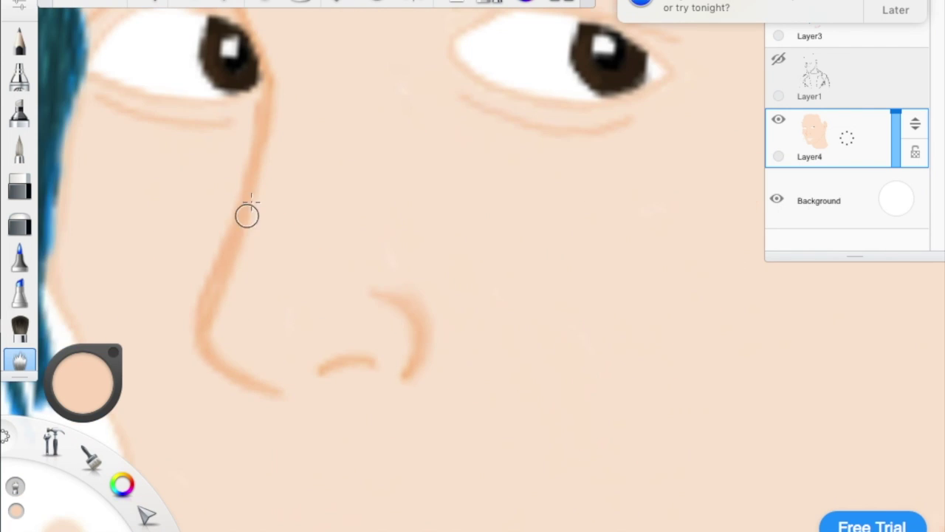
# Step: Shade the face with lighter and darker skin tones and blend them around the nose and cheeks
pyautogui.click(20, 147)
pyautogui.scroll(-3, 362, 229)
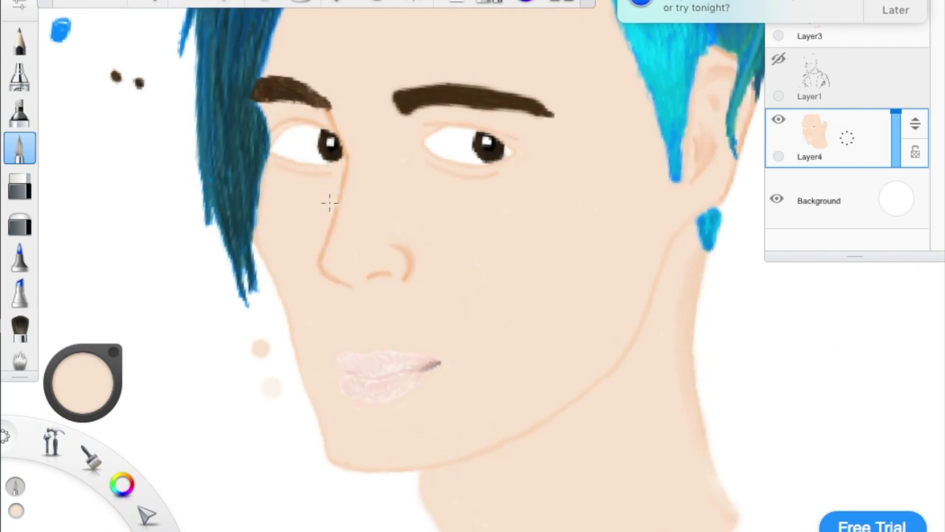
pyautogui.scroll(3, 259, 280)
pyautogui.scroll(-3, 473, 266)
pyautogui.moveTo(812, 29)
pyautogui.mouseDown()
pyautogui.moveTo(812, 151)
pyautogui.moveTo(812, 29)
pyautogui.mouseUp()
pyautogui.scroll(5, 473, 222)
pyautogui.click(19, 359)
# Step: Paint salmon shading around both eyes on Layer3, add peach under the eyebrows and smudge the strokes
pyautogui.click(19, 147)
pyautogui.moveTo(82, 390); pyautogui.dragTo(78, 382)
pyautogui.moveTo(155, 218); pyautogui.dragTo(295, 247)
pyautogui.press('s')
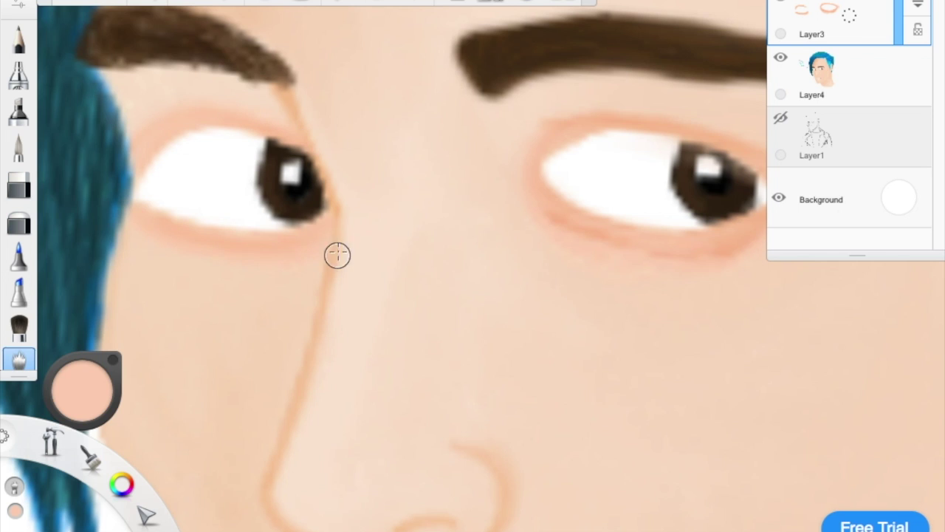
pyautogui.press('p')
pyautogui.press('s')
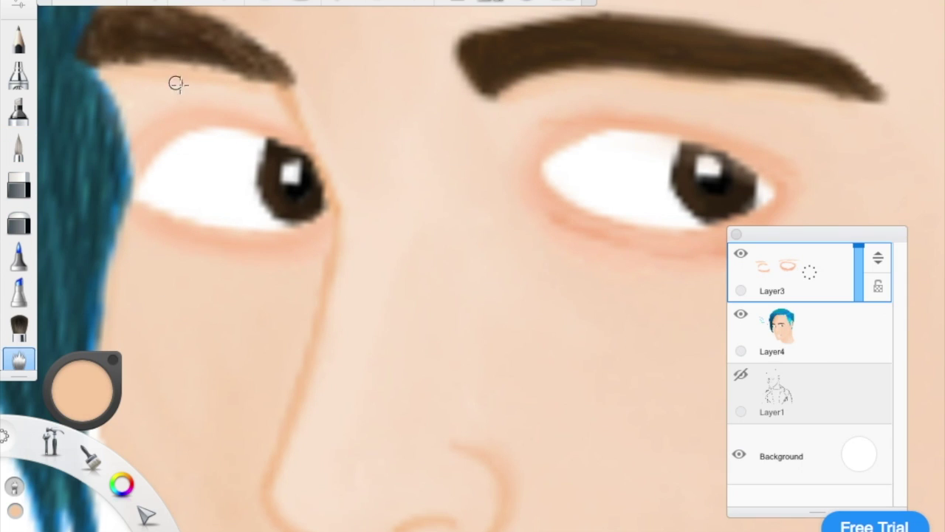
# Step: Merge Layer3 into Layer4 and recolour the lips with salmon pink strokes
pyautogui.scroll(-5, 361, 308)
pyautogui.hotkey('ctrl', 'e')
pyautogui.scroll(3, 386, 232)
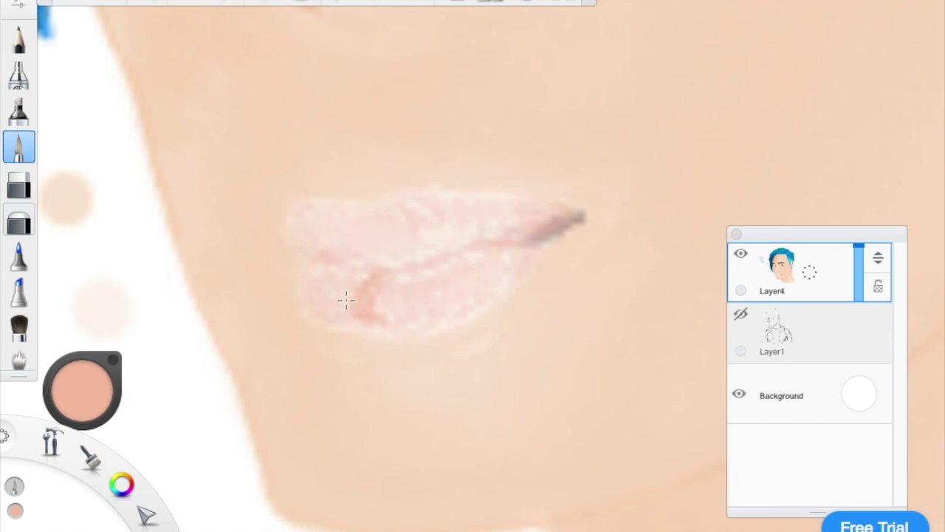
pyautogui.moveTo(342, 300)
pyautogui.mouseDown()
pyautogui.moveTo(497, 228)
pyautogui.moveTo(295, 238)
pyautogui.moveTo(393, 209)
pyautogui.mouseUp()
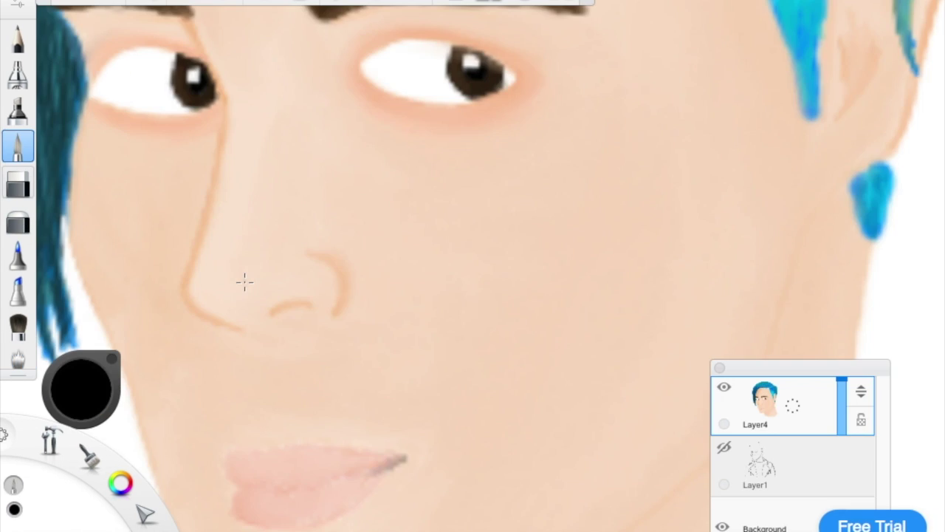
# Step: Line the rims and lower lids of both eyes in orange on Layer4 and smudge the lines
pyautogui.scroll(5, 418, 99)
pyautogui.moveTo(356, 71); pyautogui.dragTo(396, 47)
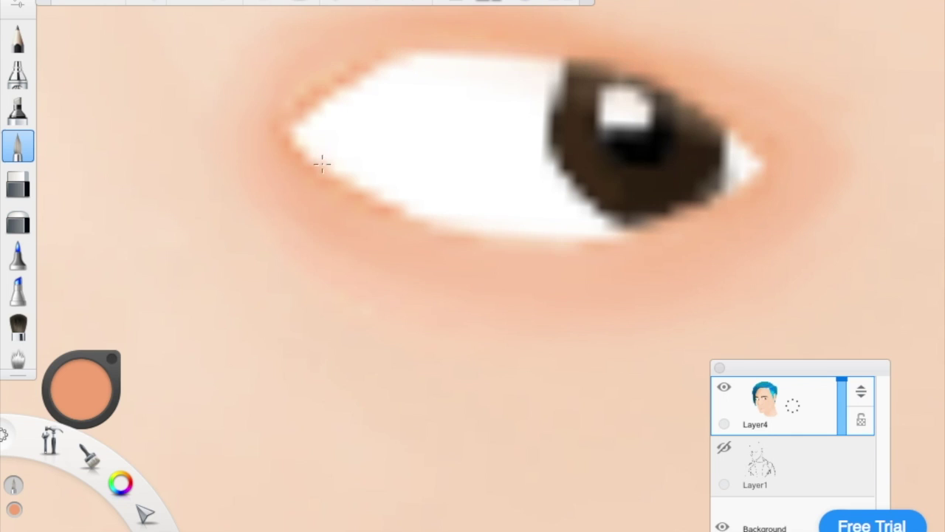
pyautogui.scroll(-3, 566, 131)
pyautogui.moveTo(340, 190); pyautogui.dragTo(517, 257)
pyautogui.scroll(3, 460, 175)
pyautogui.click(18, 358)
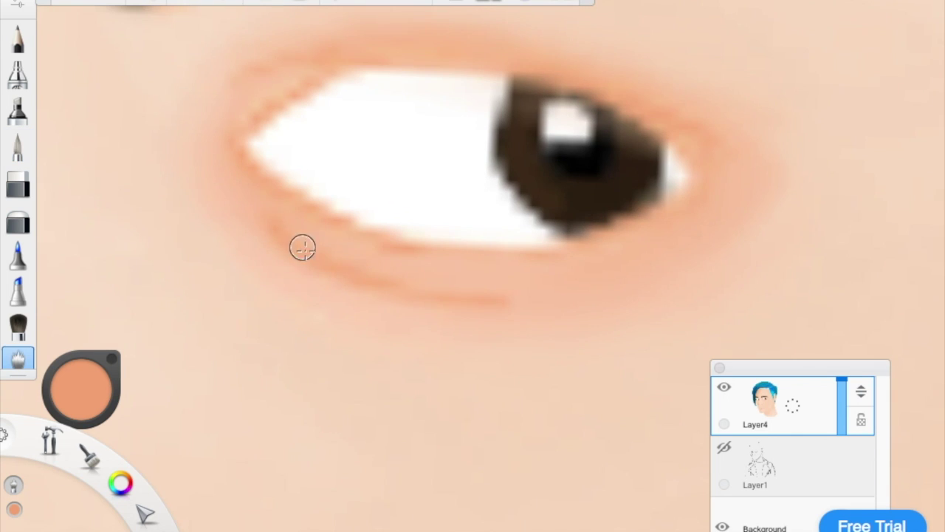
pyautogui.scroll(-3, 286, 247)
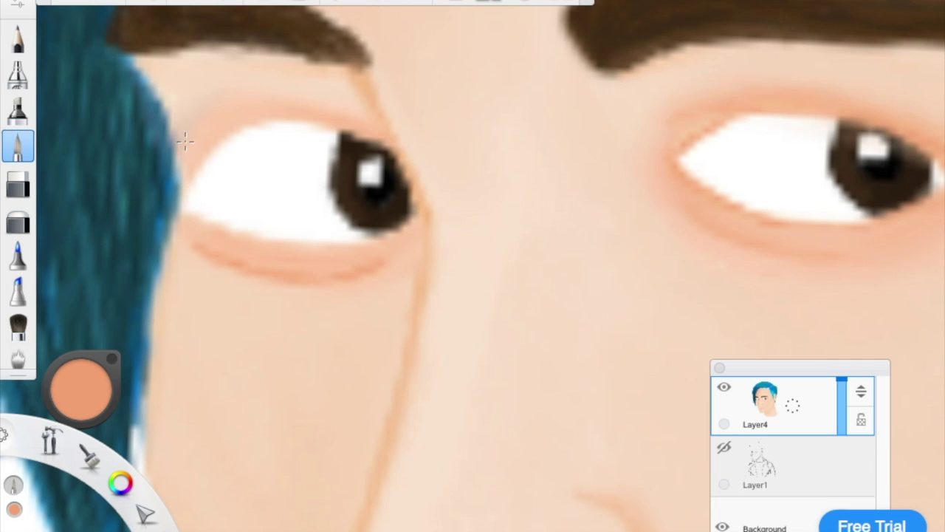
# Step: Dot black stubble on Layer3 over the upper lip, chin and jaw
pyautogui.scroll(-3, 413, 244)
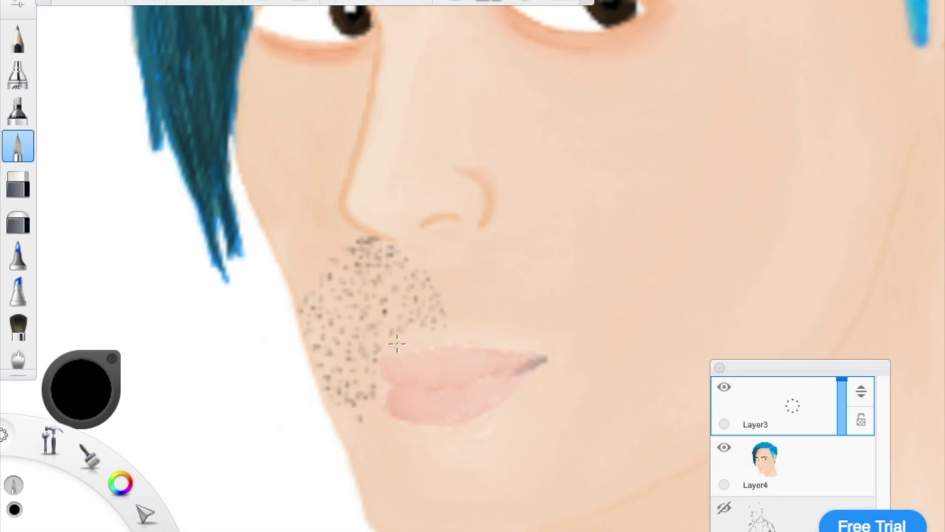
pyautogui.scroll(-4, 373, 373)
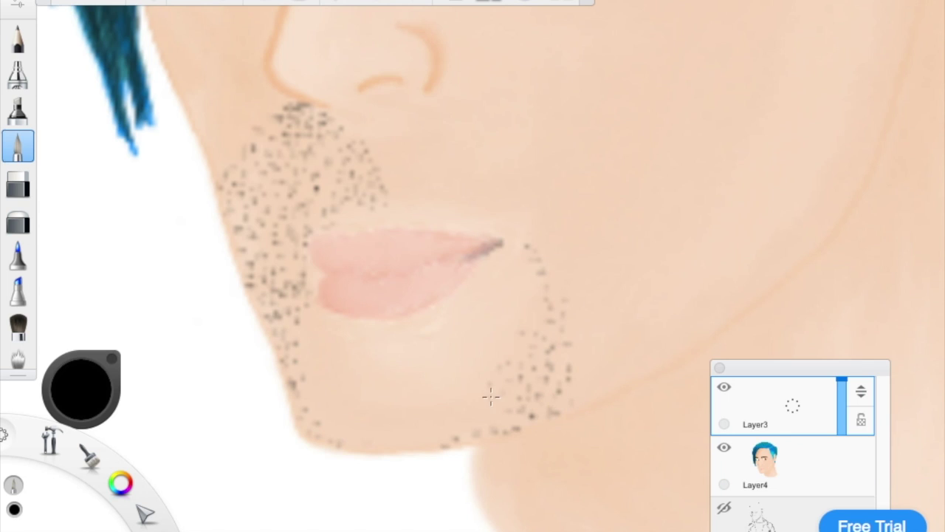
pyautogui.hscroll(5, 333, 405)
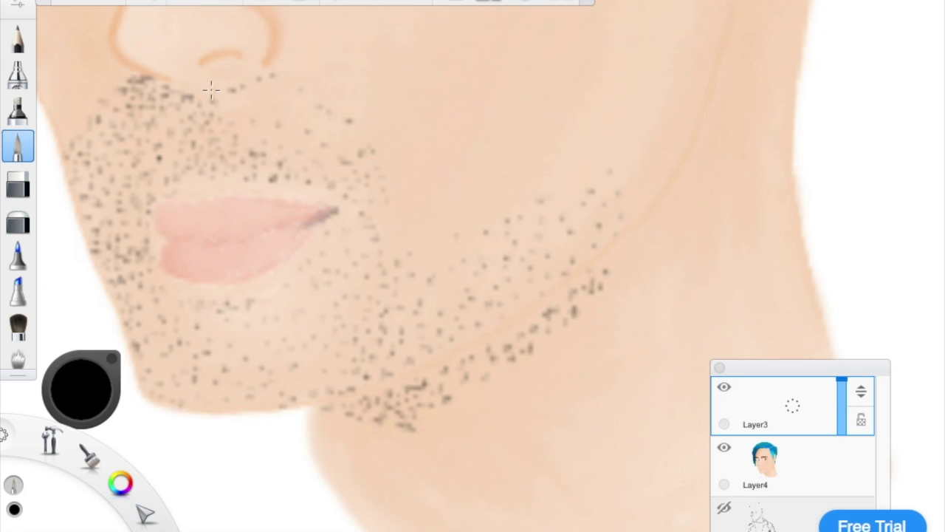
# Step: Paint a darker peach shadow under the jaw and down the neck on Layer4 and smudge it smooth
pyautogui.scroll(-3, 293, 282)
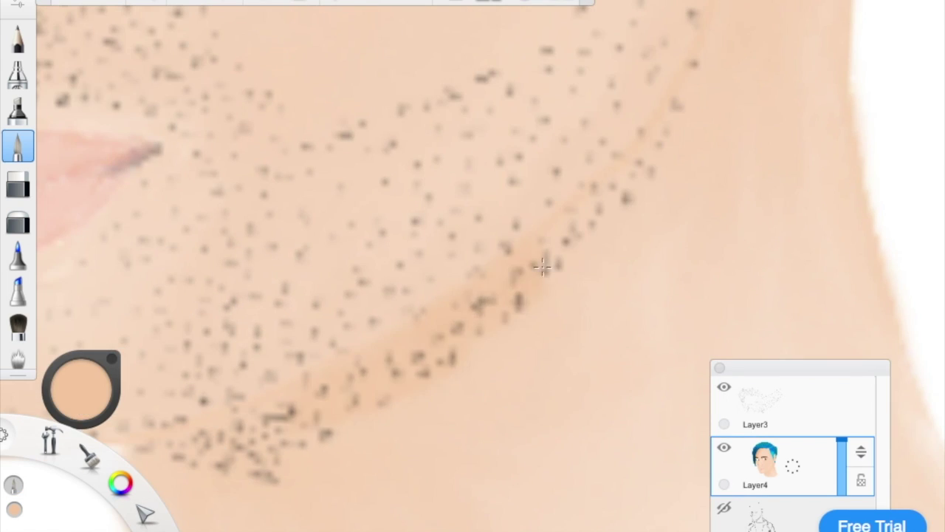
pyautogui.scroll(-3, 485, 371)
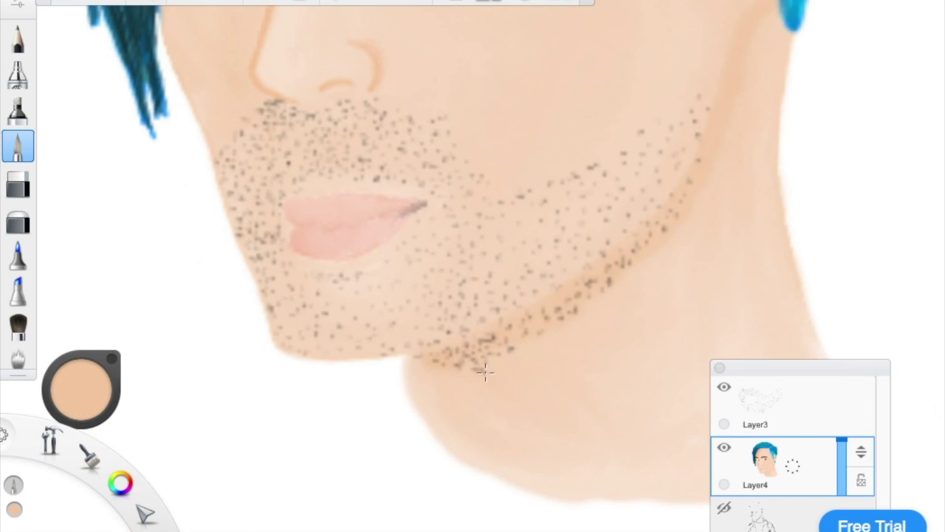
pyautogui.press('s')
pyautogui.moveTo(512, 395); pyautogui.dragTo(520, 450)
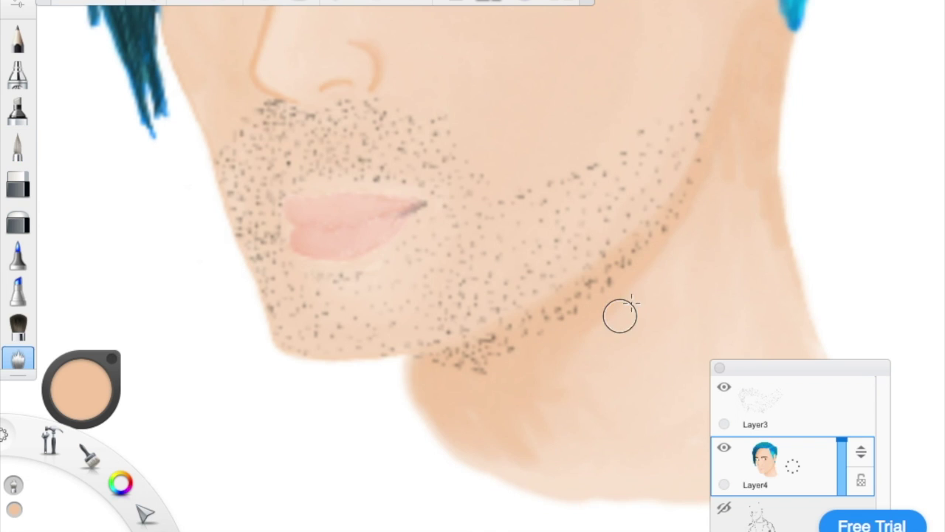
pyautogui.hscroll(5, 652, 344)
pyautogui.scroll(-3, 653, 343)
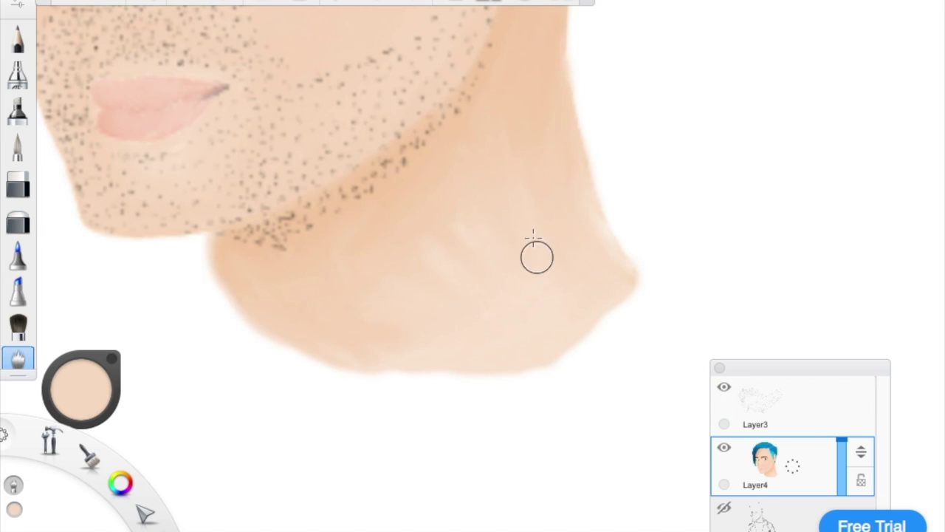
# Step: Lighten the stubble on Layer3 with a large soft eraser and merge it into Layer4
pyautogui.hscroll(4, 537, 256)
pyautogui.press('e')
pyautogui.scroll(-5, 258, 194)
pyautogui.scroll(8, 307, 209)
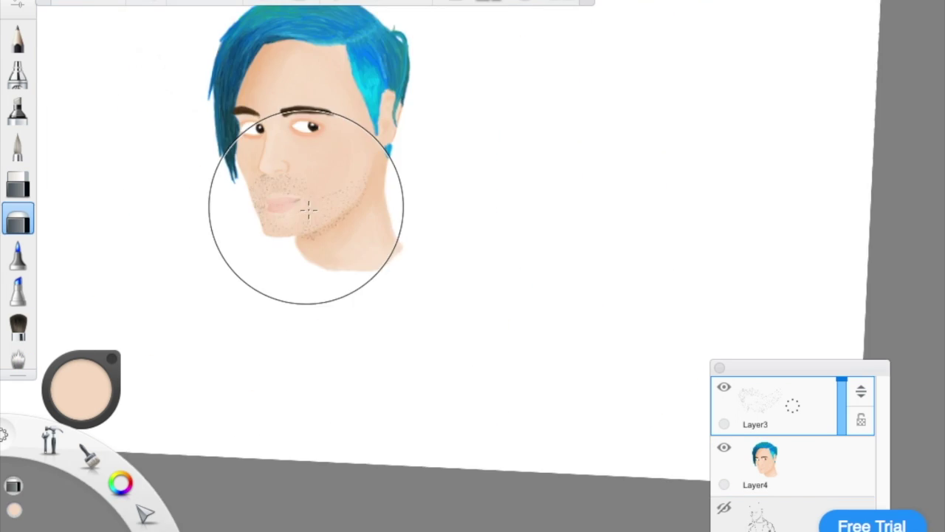
pyautogui.scroll(-10, 261, 264)
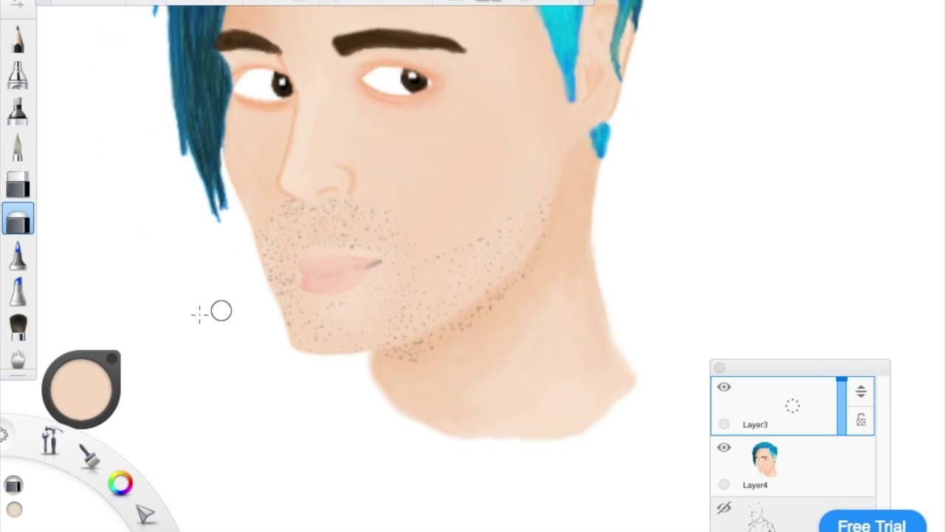
# Step: Show the Layer1 sketch and erase its lines across the chin and around the neck
pyautogui.scroll(5, 348, 346)
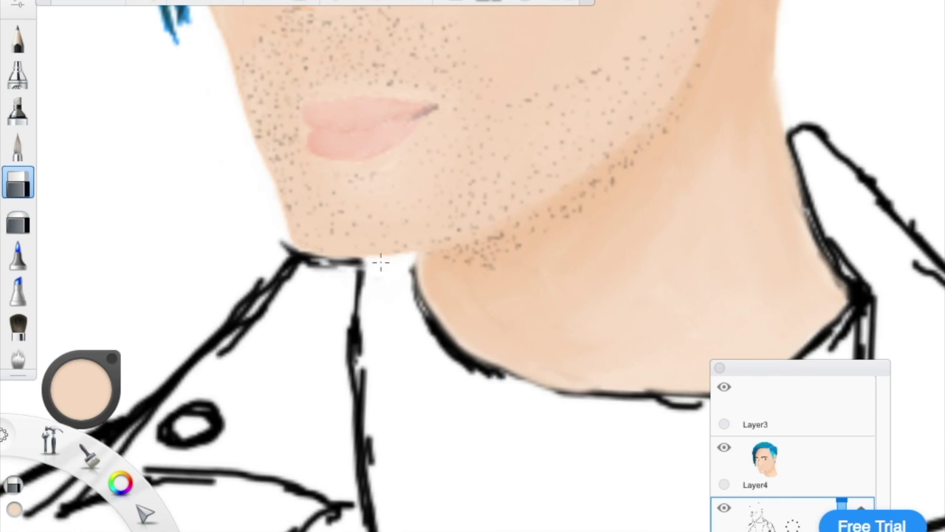
pyautogui.scroll(-3, 291, 335)
pyautogui.scroll(3, 510, 347)
pyautogui.scroll(-1, 778, 462)
# Step: Paint the upper part of the shirt black on Layer3 below Layer1, using a size 30 brush
pyautogui.click(18, 144)
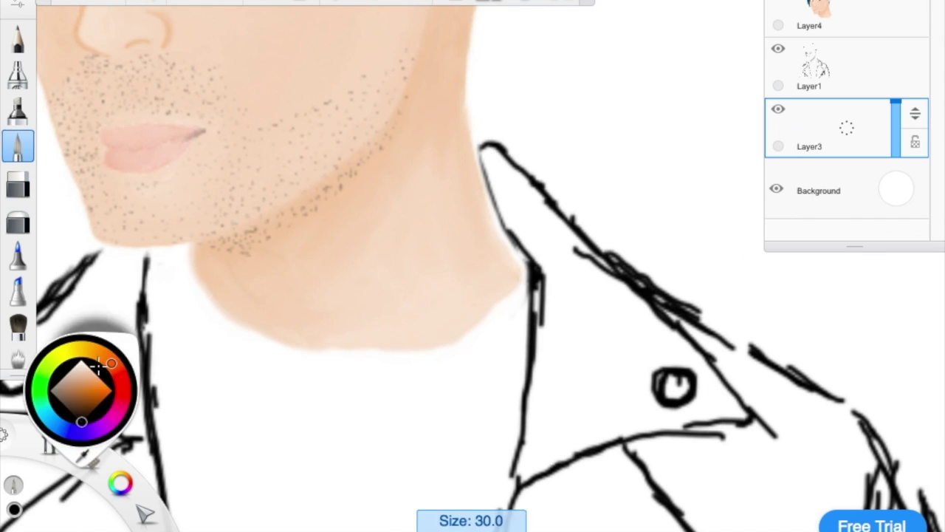
pyautogui.moveTo(199, 384); pyautogui.dragTo(433, 396)
pyautogui.scroll(2, 433, 397)
pyautogui.moveTo(190, 264)
pyautogui.mouseDown()
pyautogui.moveTo(296, 348)
pyautogui.moveTo(152, 229)
pyautogui.mouseUp()
pyautogui.scroll(-3, 548, 421)
pyautogui.scroll(3, 396, 409)
pyautogui.moveTo(397, 409)
pyautogui.mouseDown()
pyautogui.moveTo(406, 331)
pyautogui.moveTo(416, 507)
pyautogui.mouseUp()
# Step: Fill the rest of the shirt between the jacket edges with black down to the canvas edge
pyautogui.scroll(-1, 405, 332)
pyautogui.scroll(-2, 415, 506)
pyautogui.moveTo(414, 280)
pyautogui.mouseDown()
pyautogui.moveTo(519, 292)
pyautogui.moveTo(353, 232)
pyautogui.mouseUp()
pyautogui.scroll(2, 519, 292)
pyautogui.scroll(-2, 500, 254)
pyautogui.scroll(2, 500, 254)
pyautogui.moveTo(472, 325)
pyautogui.mouseDown()
pyautogui.moveTo(407, 369)
pyautogui.moveTo(443, 221)
pyautogui.mouseUp()
pyautogui.scroll(-2, 432, 152)
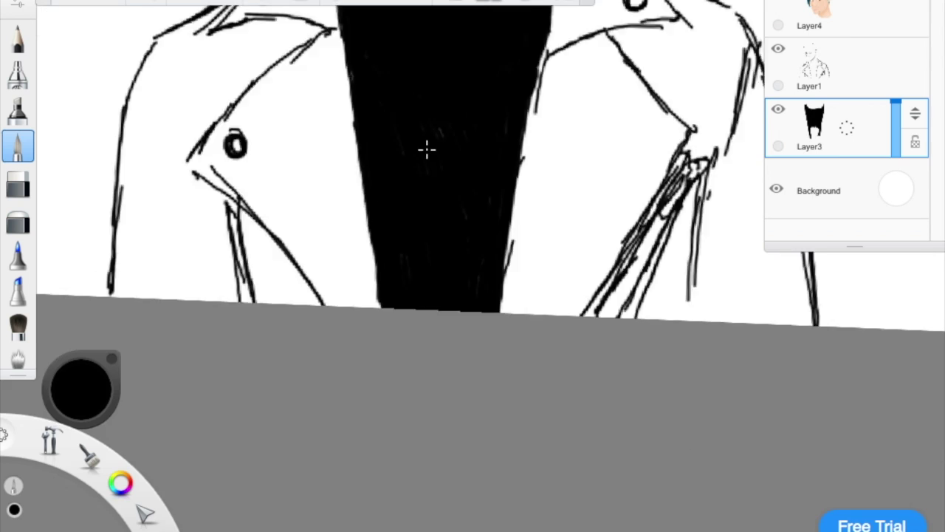
# Step: Paint a darker sampled skin tone along the base of the neck on Layer4 and smudge it into the skin
pyautogui.scroll(3, 433, 152)
pyautogui.keyDown('alt'); pyautogui.click(227, 369); pyautogui.keyUp('alt')
pyautogui.keyDown('alt'); pyautogui.click(227, 369); pyautogui.keyUp('alt')
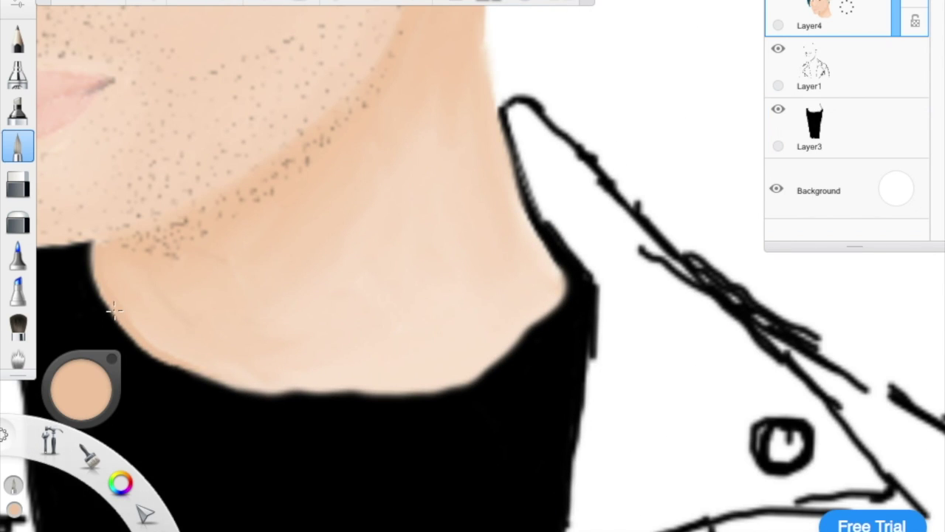
pyautogui.scroll(2, 522, 209)
pyautogui.press('s')
pyautogui.scroll(-2, 708, 147)
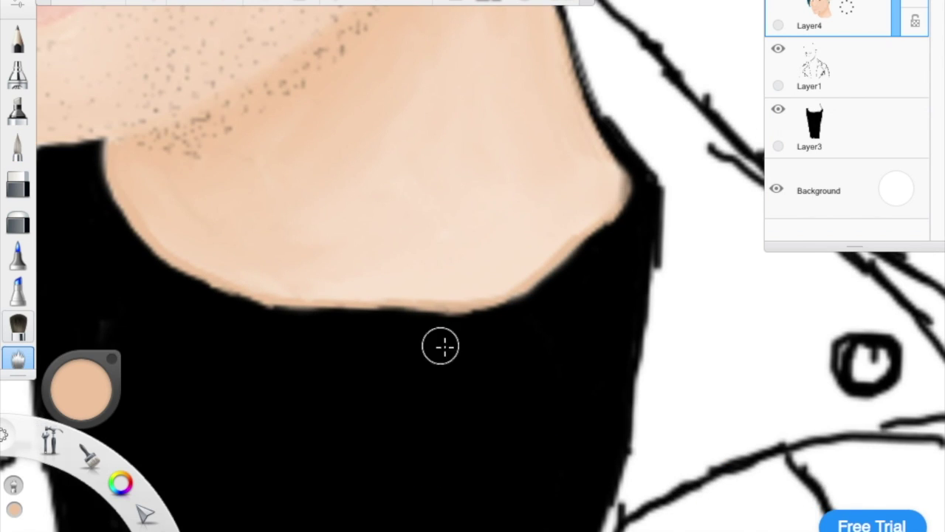
pyautogui.press('[')
pyautogui.scroll(-1, 353, 265)
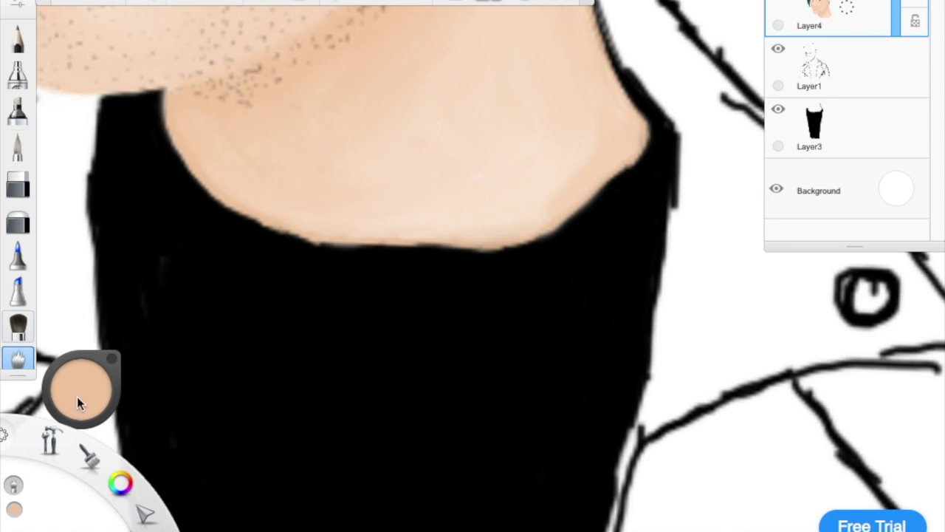
# Step: Paint a white spine-and-block print on the lower part of the black shirt with a small brush
pyautogui.press('p')
pyautogui.keyDown('alt'); pyautogui.click(230, 266); pyautogui.keyUp('alt')
pyautogui.scroll(4, 231, 266)
pyautogui.scroll(-2, 152, 259)
pyautogui.press('[')
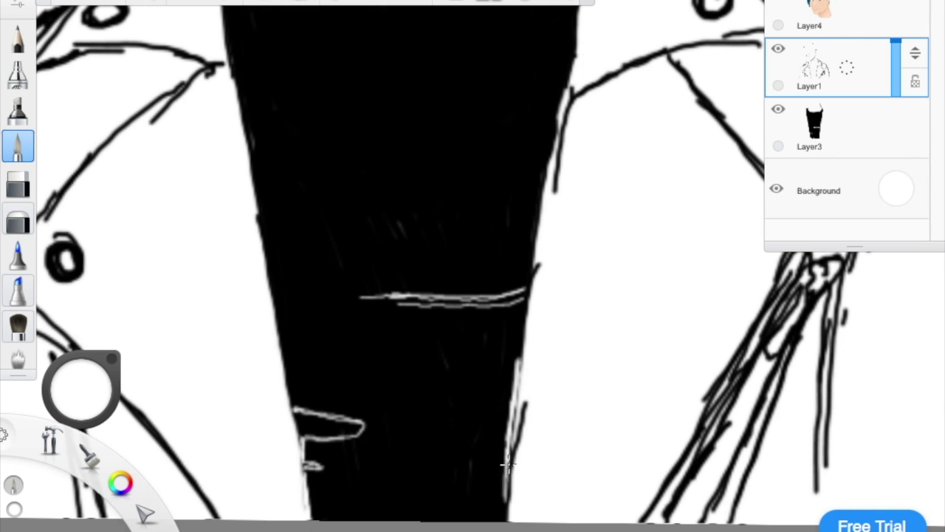
pyautogui.moveTo(437, 516)
pyautogui.mouseDown()
pyautogui.moveTo(318, 363)
pyautogui.moveTo(369, 414)
pyautogui.moveTo(391, 354)
pyautogui.mouseUp()
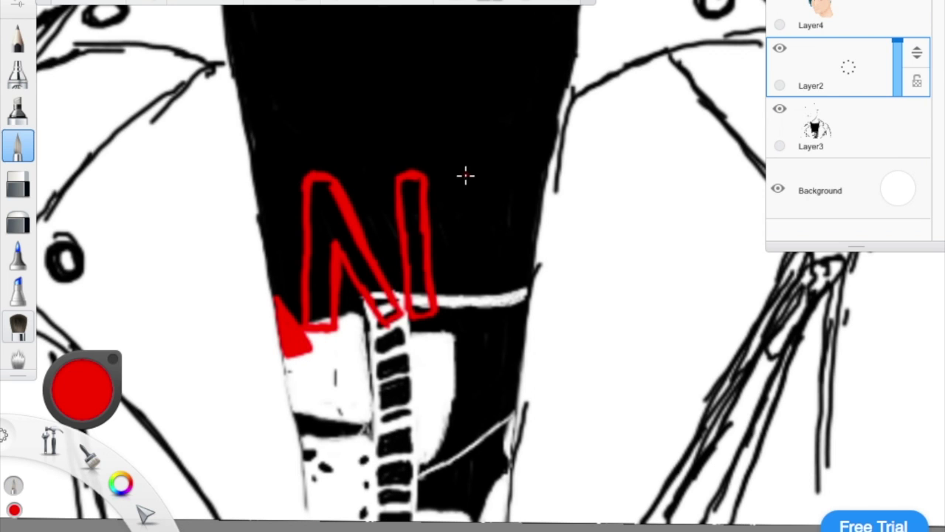
# Step: Paint solid red block letters "NIC" across the shirt above the white print on Layer2 and clean their edges with black
pyautogui.moveTo(453, 260); pyautogui.dragTo(476, 185)
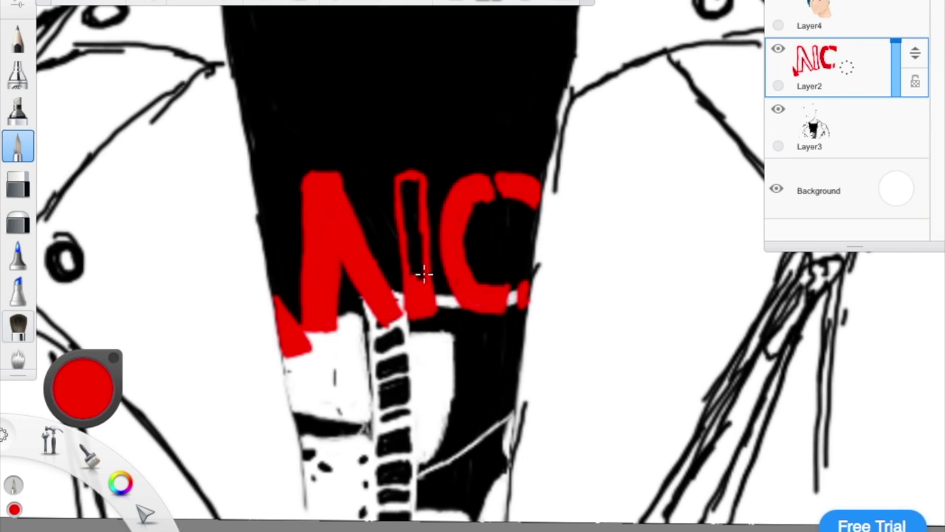
pyautogui.scroll(-5, 300, 123)
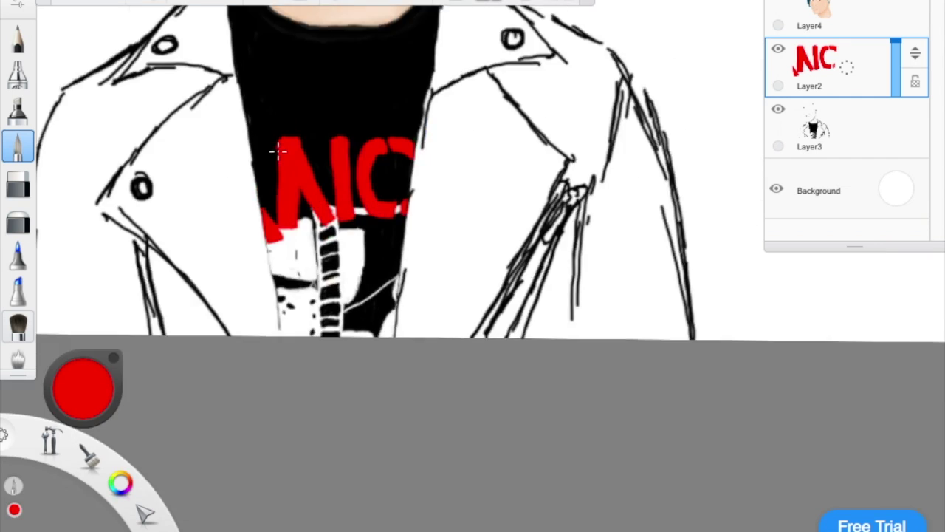
pyautogui.scroll(6, 226, 285)
pyautogui.click(84, 413)
pyautogui.click(83, 427)
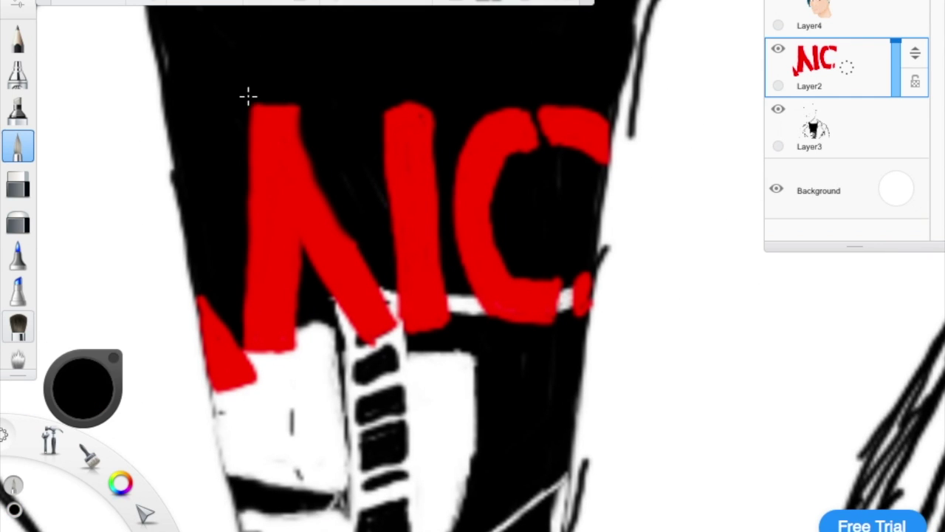
pyautogui.click(83, 388)
pyautogui.click(83, 387)
# Step: Redraw the jacket's collar, lapels, studs and sleeves with clean near-black outlines on Layer2, replacing the rough sketch lines
pyautogui.scroll(-3, 348, 135)
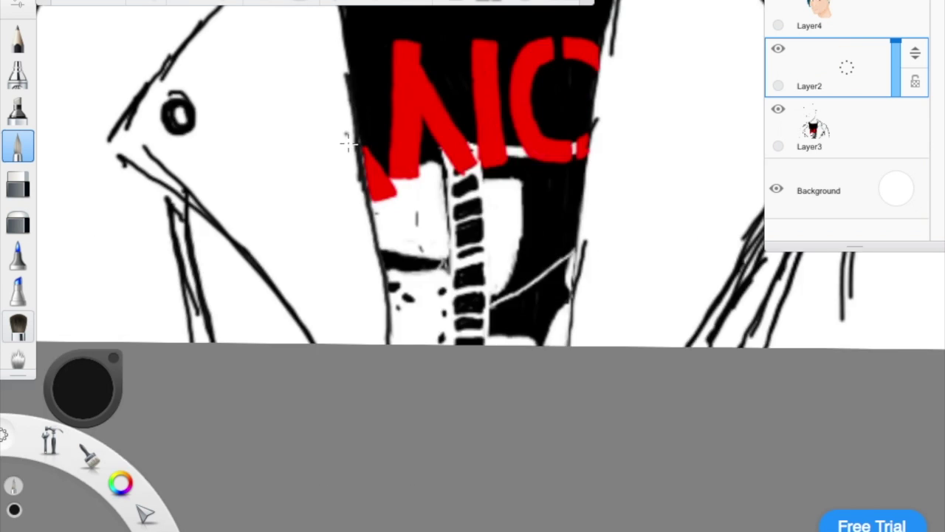
pyautogui.scroll(3, 384, 262)
pyautogui.scroll(-2, 369, 126)
pyautogui.scroll(4, 419, 310)
pyautogui.scroll(-3, 420, 310)
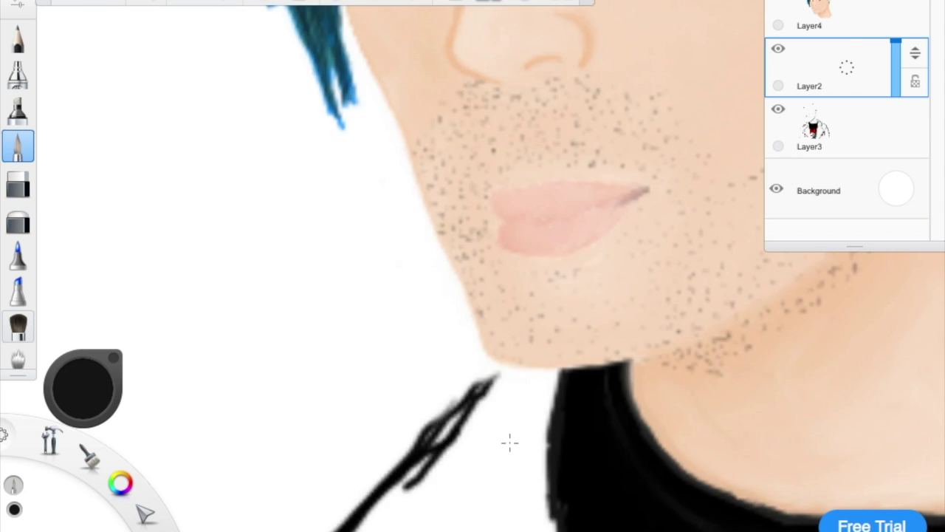
pyautogui.scroll(-3, 665, 244)
pyautogui.scroll(3, 262, 284)
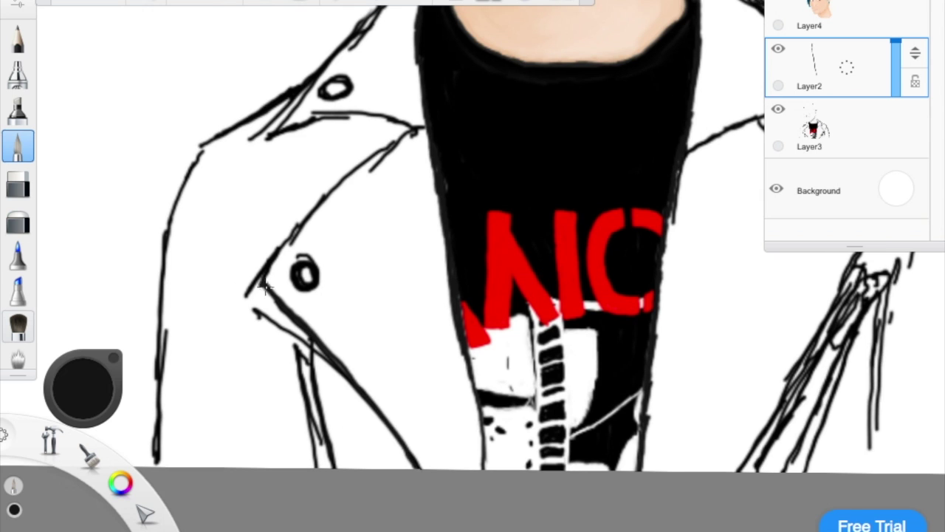
pyautogui.scroll(-3, 336, 48)
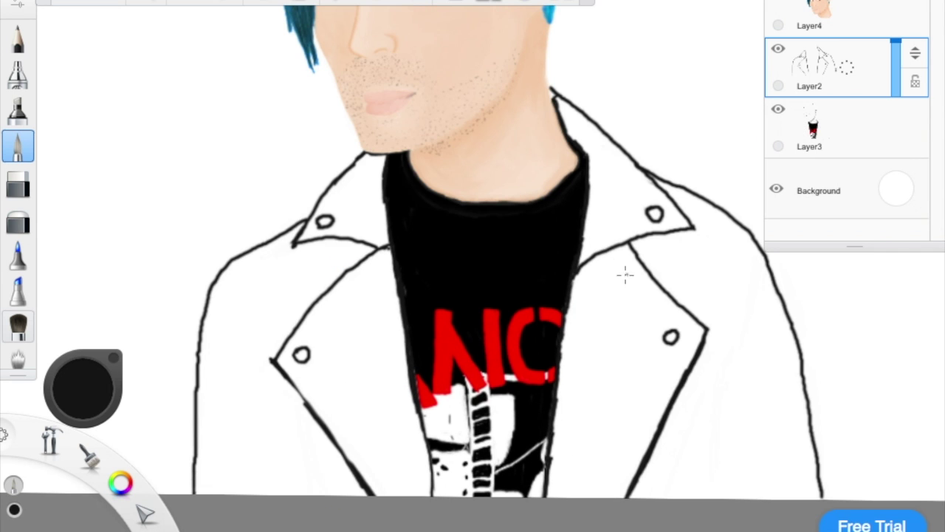
# Step: Refine the shirt edge and jacket outline around the right-hand collar and lapel, alternating between brush and eraser
pyautogui.scroll(2, 612, 268)
pyautogui.press('e')
pyautogui.press('e')
pyautogui.scroll(5, 569, 87)
pyautogui.moveTo(491, 59)
pyautogui.mouseDown()
pyautogui.moveTo(553, 205)
pyautogui.moveTo(568, 140)
pyautogui.mouseUp()
pyautogui.scroll(-3, 569, 140)
pyautogui.moveTo(516, 156); pyautogui.dragTo(533, 408)
pyautogui.press('e')
pyautogui.moveTo(536, 310)
pyautogui.mouseDown()
pyautogui.moveTo(533, 369)
pyautogui.moveTo(520, 147)
pyautogui.moveTo(543, 391)
pyautogui.mouseUp()
pyautogui.press('e')
# Step: Paint dark grey highlight areas on the right-hand collar, lapel and shoulder folds on Layer4
pyautogui.click(794, 96)
pyautogui.moveTo(533, 446); pyautogui.dragTo(629, 524)
pyautogui.scroll(-2, 576, 369)
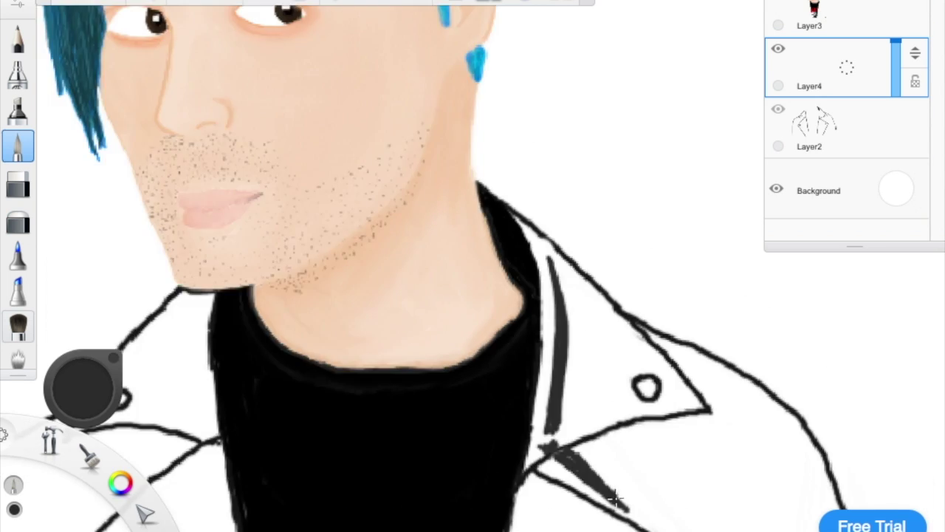
pyautogui.scroll(1, 484, 298)
pyautogui.moveTo(484, 297)
pyautogui.mouseDown()
pyautogui.moveTo(517, 311)
pyautogui.moveTo(531, 443)
pyautogui.moveTo(502, 458)
pyautogui.mouseUp()
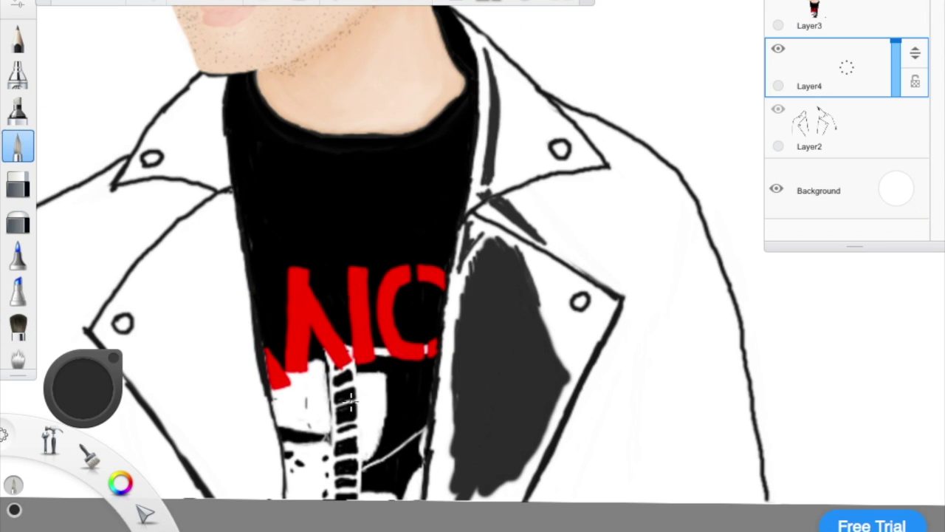
pyautogui.moveTo(569, 184); pyautogui.dragTo(591, 254)
pyautogui.moveTo(620, 292); pyautogui.dragTo(584, 189)
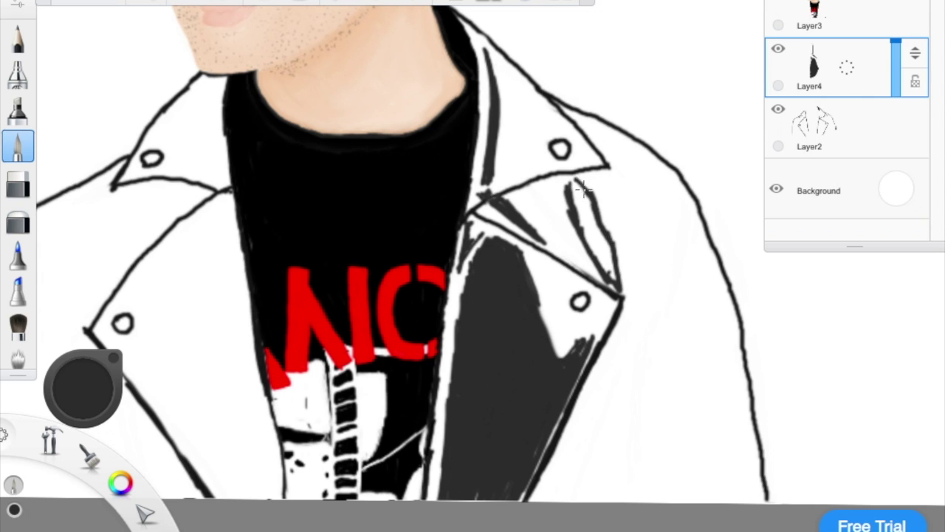
# Step: Paint dark grey highlights on the left-hand collar and lapel on Layer4
pyautogui.moveTo(222, 159); pyautogui.dragTo(219, 185)
pyautogui.hscroll(-3, 222, 177)
pyautogui.moveTo(303, 207)
pyautogui.mouseDown()
pyautogui.moveTo(312, 422)
pyautogui.moveTo(276, 464)
pyautogui.moveTo(319, 380)
pyautogui.moveTo(225, 329)
pyautogui.mouseUp()
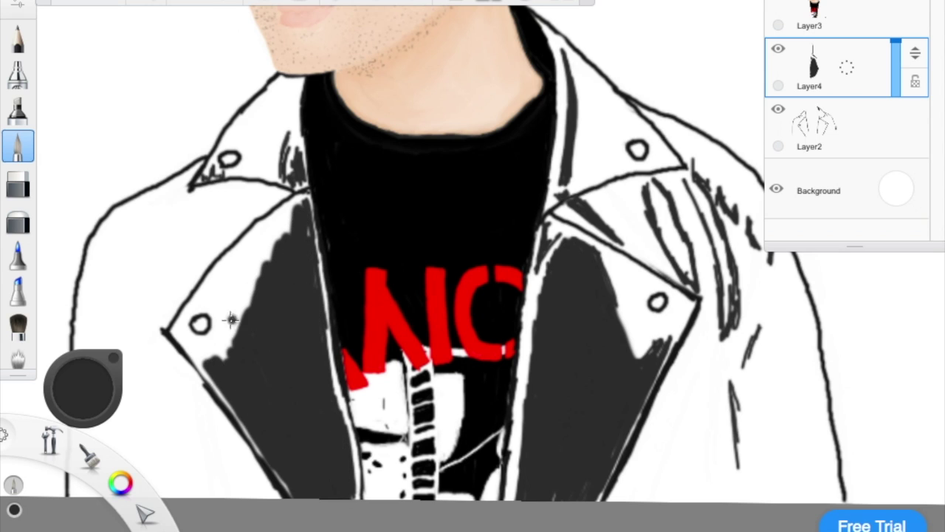
# Step: Colour the four jacket studs dark gold on Layer4 and shade them with the Layer2 outlines hidden
pyautogui.click(82, 387)
pyautogui.click(657, 302)
pyautogui.click(637, 150)
pyautogui.click(199, 321)
pyautogui.click(228, 156)
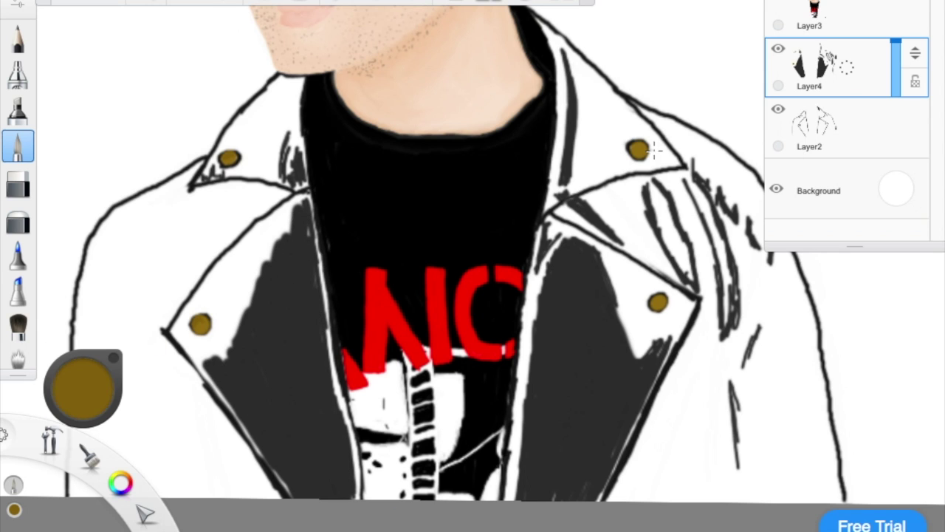
pyautogui.click(778, 109)
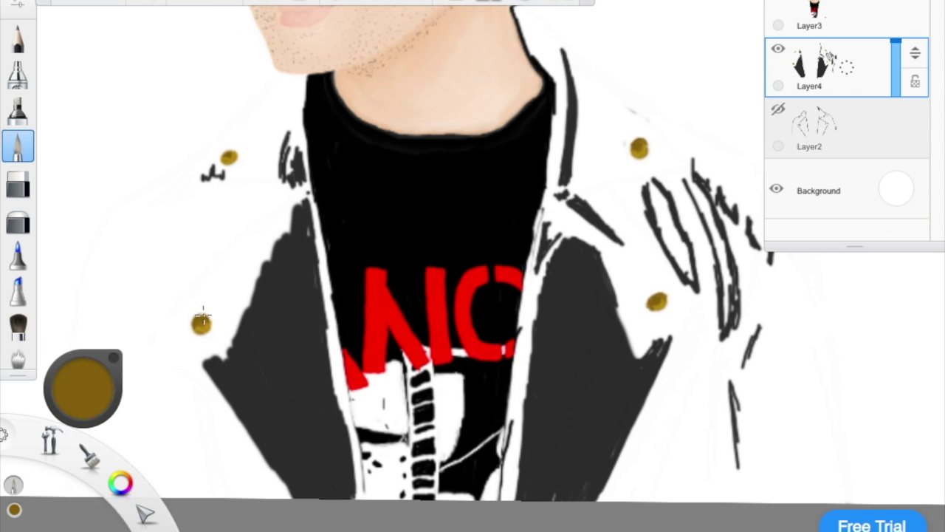
pyautogui.click(199, 322)
pyautogui.click(228, 157)
# Step: Paint dark grey fold strokes on the left-hand shoulder, chest and sleeve of the jacket
pyautogui.moveTo(79, 391)
pyautogui.mouseDown()
pyautogui.moveTo(79, 373)
pyautogui.moveTo(79, 417)
pyautogui.mouseUp()
pyautogui.moveTo(184, 197); pyautogui.dragTo(136, 229)
pyautogui.moveTo(222, 192); pyautogui.dragTo(188, 280)
pyautogui.moveTo(167, 244); pyautogui.dragTo(162, 413)
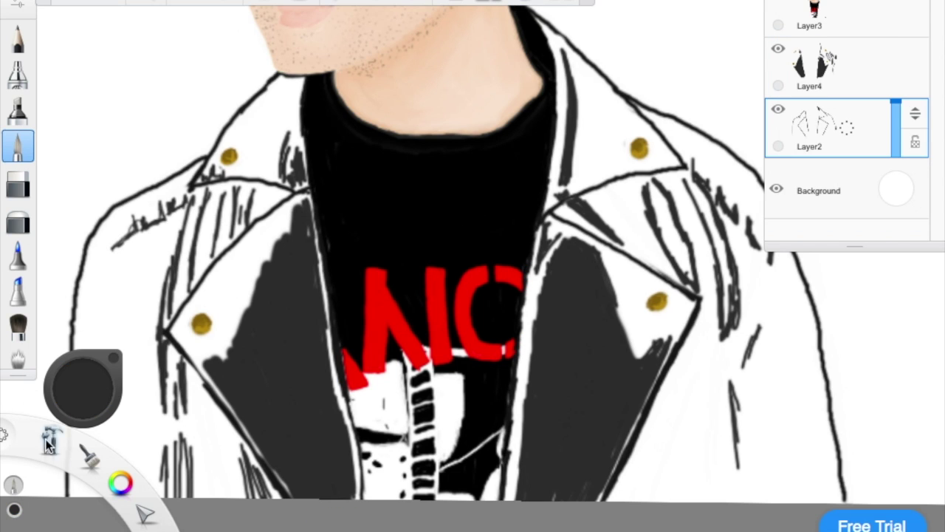
# Step: Fill both lapels and the collar with near-black on Layer2, beneath the grey highlights and gold studs
pyautogui.moveTo(79, 377); pyautogui.dragTo(79, 398)
pyautogui.moveTo(277, 222); pyautogui.dragTo(243, 285)
pyautogui.moveTo(258, 251); pyautogui.dragTo(203, 362)
pyautogui.moveTo(261, 443); pyautogui.dragTo(317, 244)
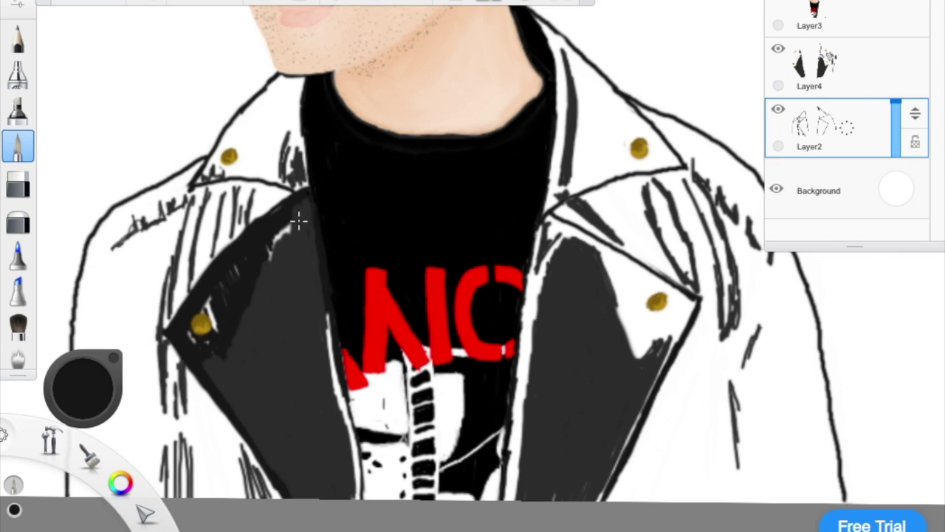
pyautogui.moveTo(621, 487); pyautogui.dragTo(519, 376)
pyautogui.moveTo(532, 310)
pyautogui.mouseDown()
pyautogui.moveTo(679, 302)
pyautogui.moveTo(612, 354)
pyautogui.mouseUp()
pyautogui.moveTo(296, 104)
pyautogui.mouseDown()
pyautogui.moveTo(199, 184)
pyautogui.moveTo(244, 170)
pyautogui.mouseUp()
pyautogui.moveTo(572, 214)
pyautogui.mouseDown()
pyautogui.moveTo(553, 44)
pyautogui.moveTo(613, 177)
pyautogui.mouseUp()
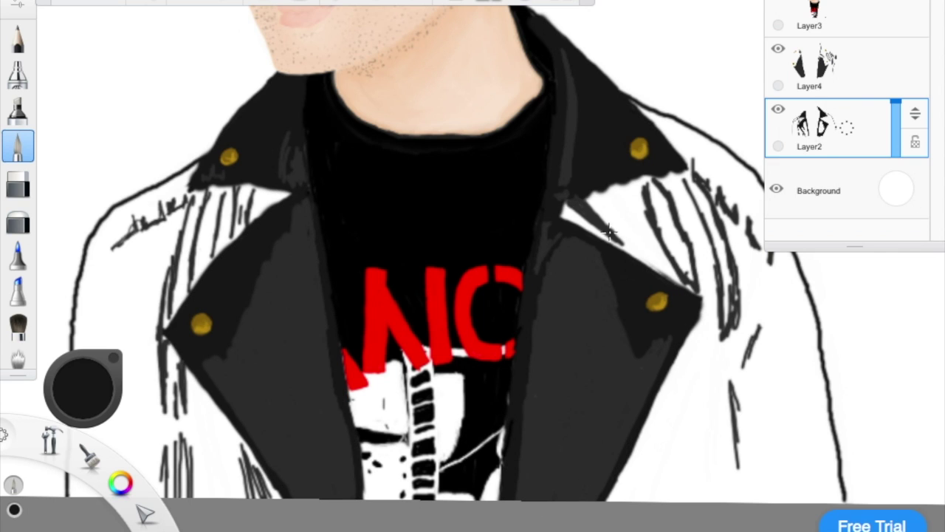
# Step: Add near-black crease strokes over both lapels on Layer4 and trace the collar and lapel edges in black
pyautogui.click(827, 67)
pyautogui.moveTo(295, 457); pyautogui.dragTo(283, 264)
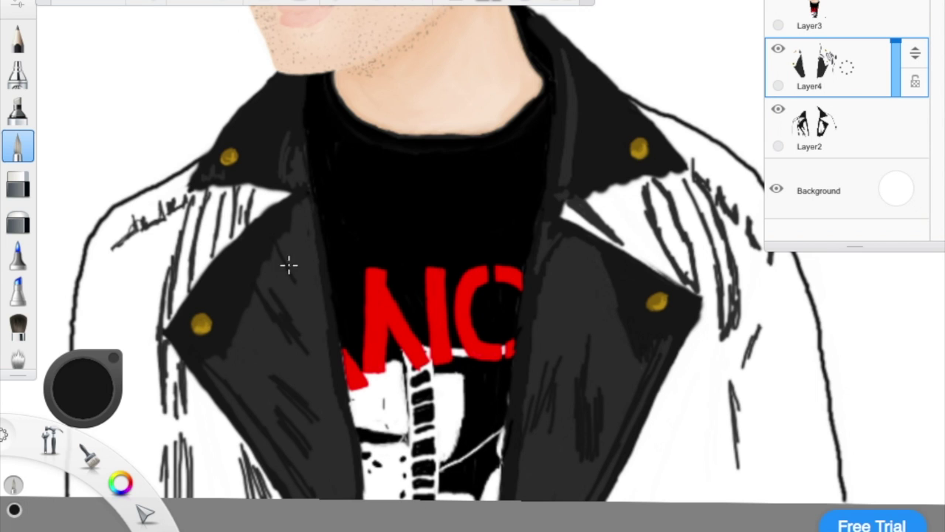
pyautogui.scroll(3, 177, 406)
pyautogui.scroll(5, 407, 398)
pyautogui.scroll(-5, 406, 399)
pyautogui.scroll(2, 320, 253)
pyautogui.scroll(-1, 421, 78)
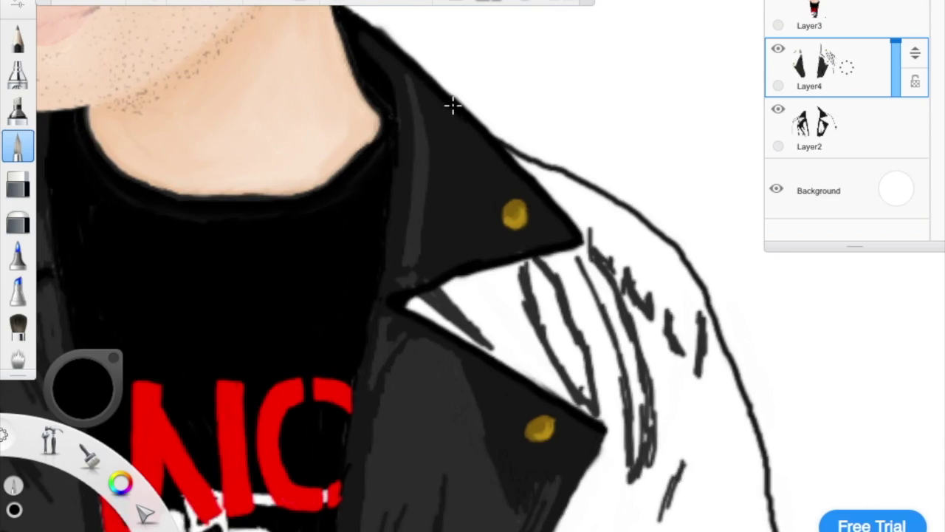
pyautogui.scroll(5, 616, 164)
# Step: Fill the right-hand shoulder and sleeve of the jacket with near-black on Layer2
pyautogui.click(812, 127)
pyautogui.moveTo(598, 295); pyautogui.dragTo(576, 384)
pyautogui.moveTo(635, 147)
pyautogui.mouseDown()
pyautogui.moveTo(827, 386)
pyautogui.moveTo(729, 396)
pyautogui.moveTo(658, 105)
pyautogui.mouseUp()
pyautogui.scroll(-3, 658, 106)
pyautogui.scroll(5, 657, 106)
pyautogui.moveTo(628, 30)
pyautogui.mouseDown()
pyautogui.moveTo(376, 226)
pyautogui.moveTo(423, 298)
pyautogui.mouseUp()
pyautogui.scroll(-5, 423, 298)
pyautogui.moveTo(561, 222)
pyautogui.mouseDown()
pyautogui.moveTo(516, 354)
pyautogui.moveTo(531, 259)
pyautogui.mouseUp()
# Step: Touch up the dark grey fold strokes beside the left-hand lapel on Layer4
pyautogui.click(813, 66)
pyautogui.scroll(5, 420, 468)
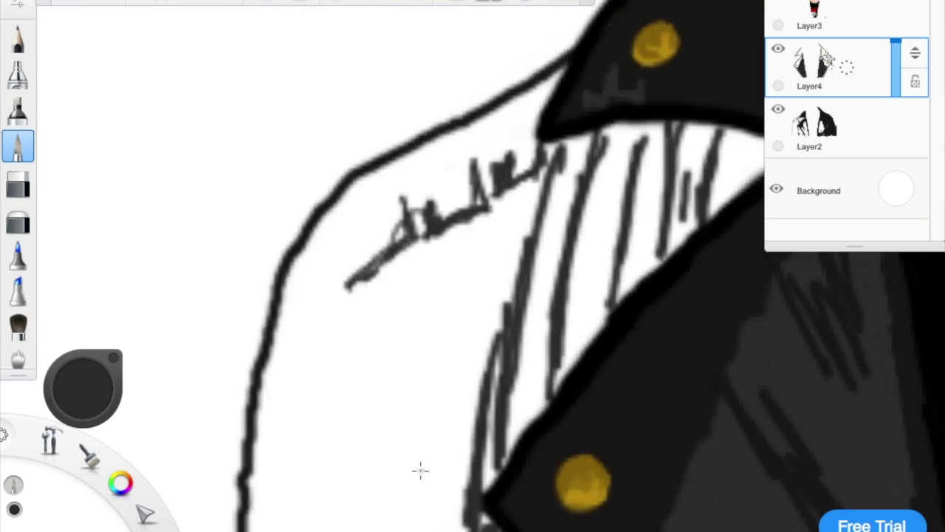
pyautogui.scroll(-1, 420, 468)
pyautogui.moveTo(539, 296); pyautogui.dragTo(597, 131)
# Step: Fill the left-hand shoulder and sleeve of the jacket with near-black on Layer2
pyautogui.click(812, 127)
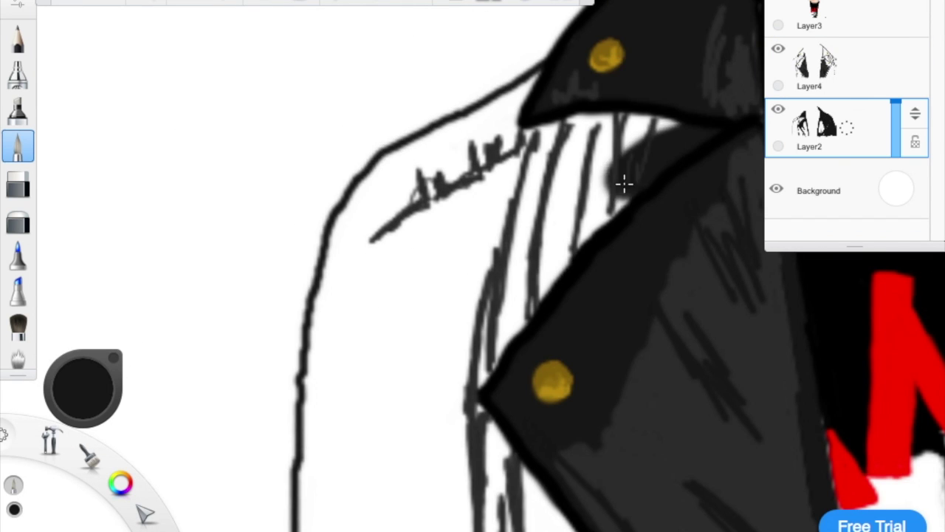
pyautogui.moveTo(622, 184); pyautogui.dragTo(384, 416)
pyautogui.scroll(-2, 428, 237)
pyautogui.moveTo(428, 237)
pyautogui.mouseDown()
pyautogui.moveTo(268, 363)
pyautogui.moveTo(258, 67)
pyautogui.mouseUp()
pyautogui.scroll(-3, 439, 81)
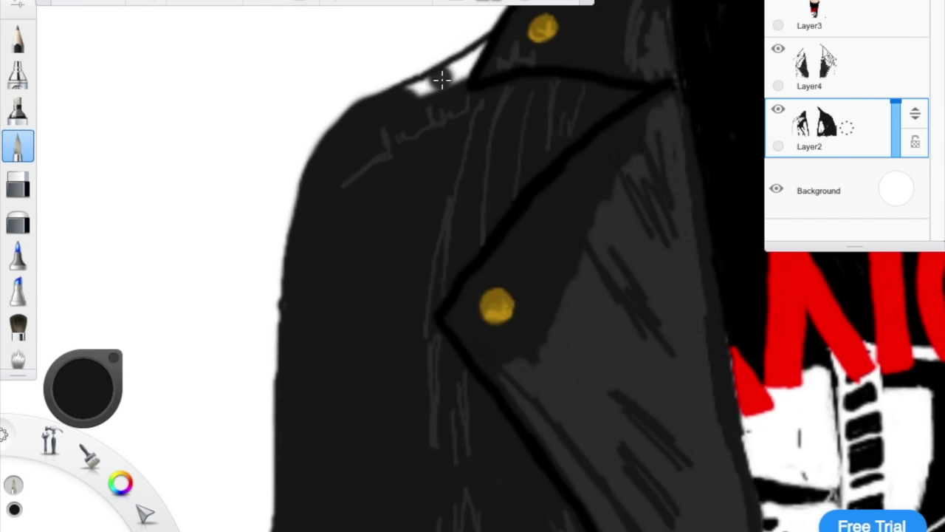
# Step: Hide Layer4 to cover the remaining white gaps in the jacket on Layer2, and merge Layer4 into Layer2
pyautogui.scroll(1, 483, 234)
pyautogui.click(778, 49)
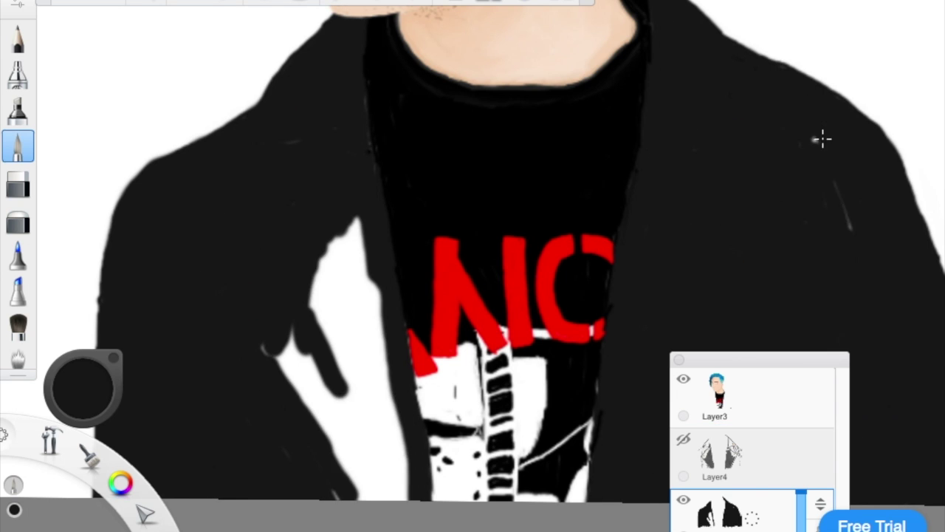
pyautogui.moveTo(384, 274); pyautogui.dragTo(344, 481)
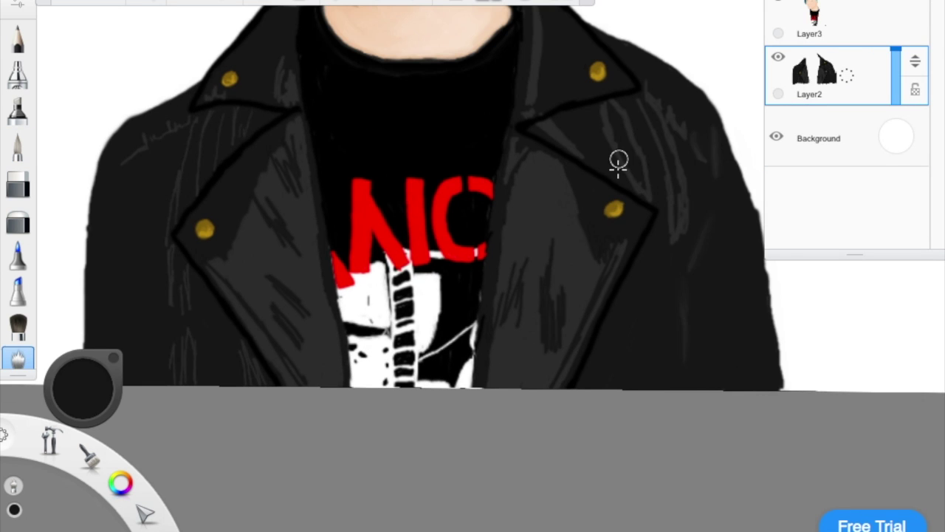
# Step: Smudge the grey highlights and folds on the right-hand shoulder, lapel and both collar flaps into the jacket
pyautogui.scroll(3, 618, 162)
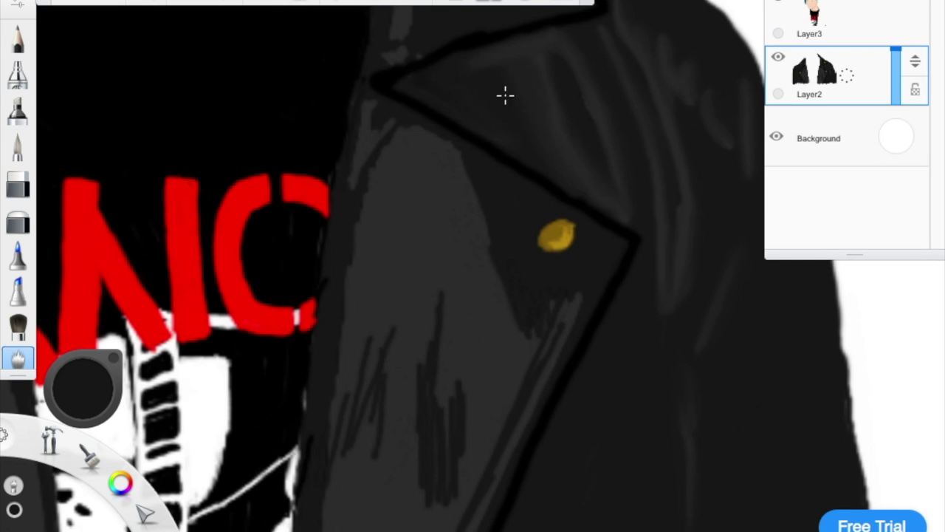
pyautogui.scroll(-2, 487, 295)
pyautogui.moveTo(454, 383); pyautogui.dragTo(363, 372)
pyautogui.scroll(-4, 361, 285)
pyautogui.scroll(4, 667, 238)
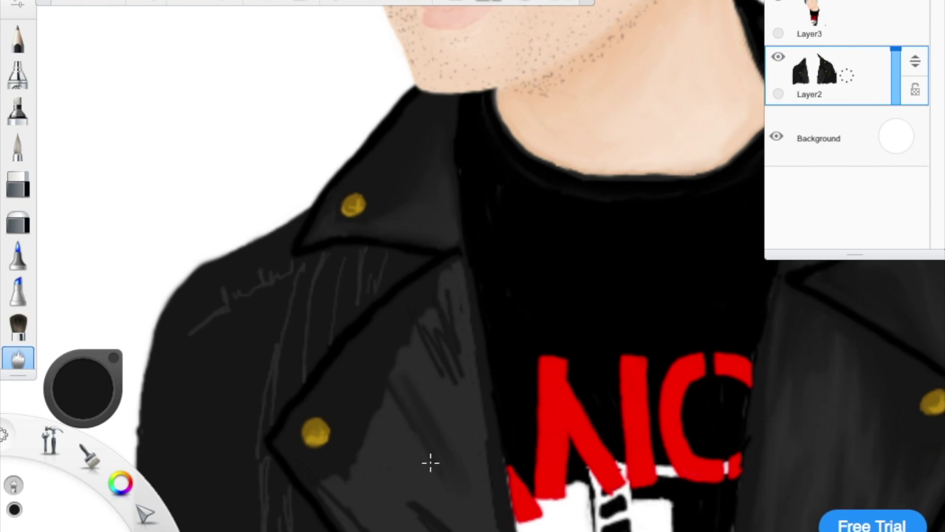
# Step: Smudge the highlights and creases on the left-hand lapel, shoulder and sleeve into soft leather shading
pyautogui.scroll(2, 430, 322)
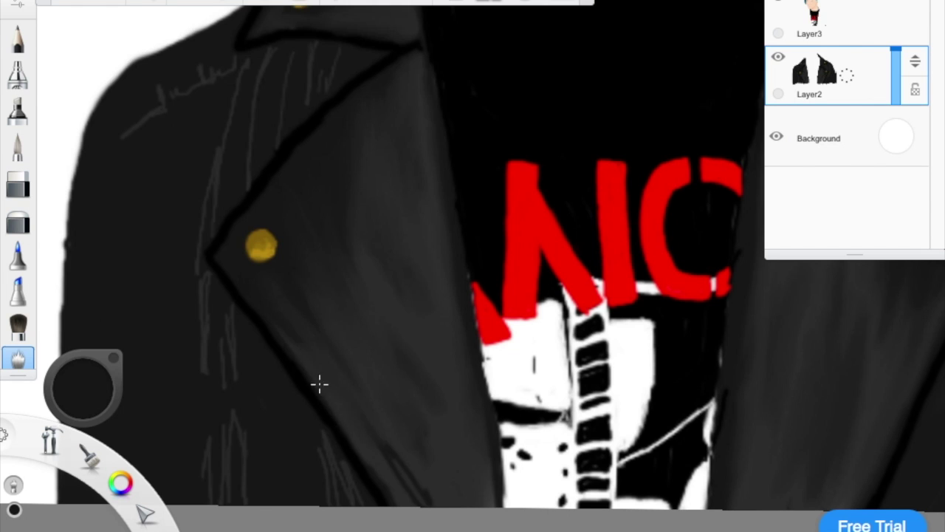
pyautogui.scroll(-3, 310, 50)
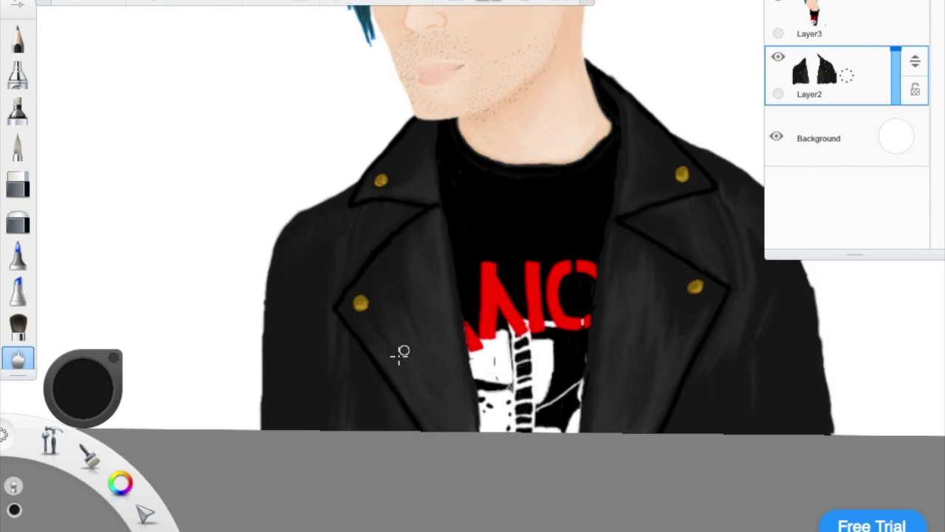
pyautogui.scroll(3, 352, 204)
pyautogui.press('b')
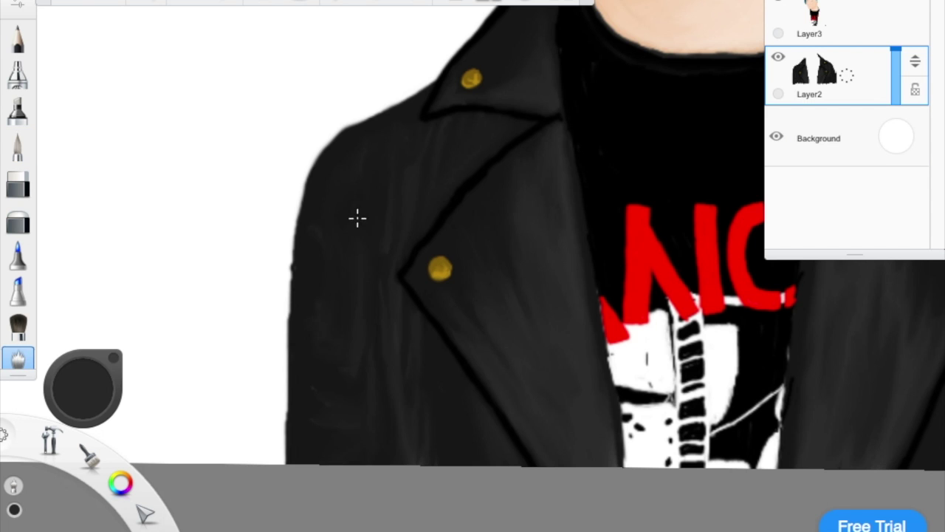
pyautogui.scroll(-3, 344, 257)
pyautogui.scroll(3, 197, 333)
# Step: Darken the black seam lines of the left-hand collar flap and lapel, and smudge their edges softly into the leather
pyautogui.press('b')
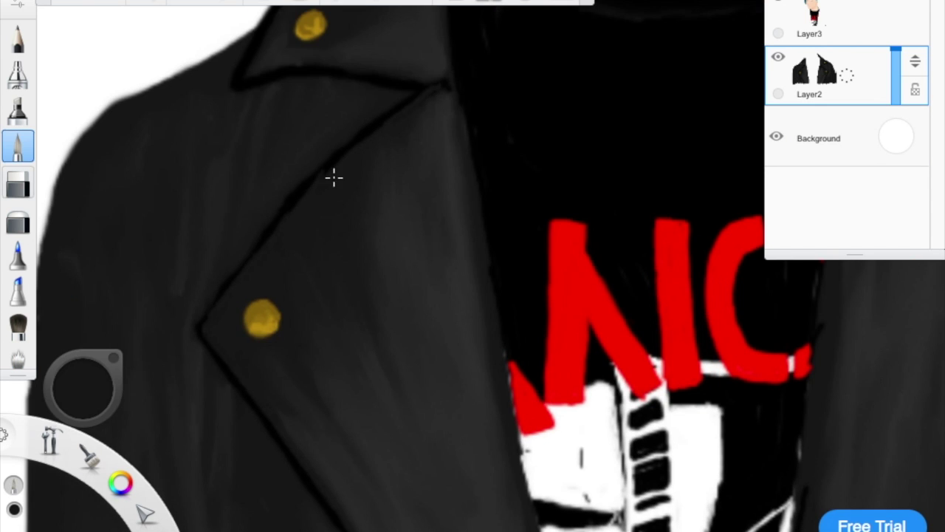
pyautogui.scroll(1, 410, 83)
pyautogui.press('s')
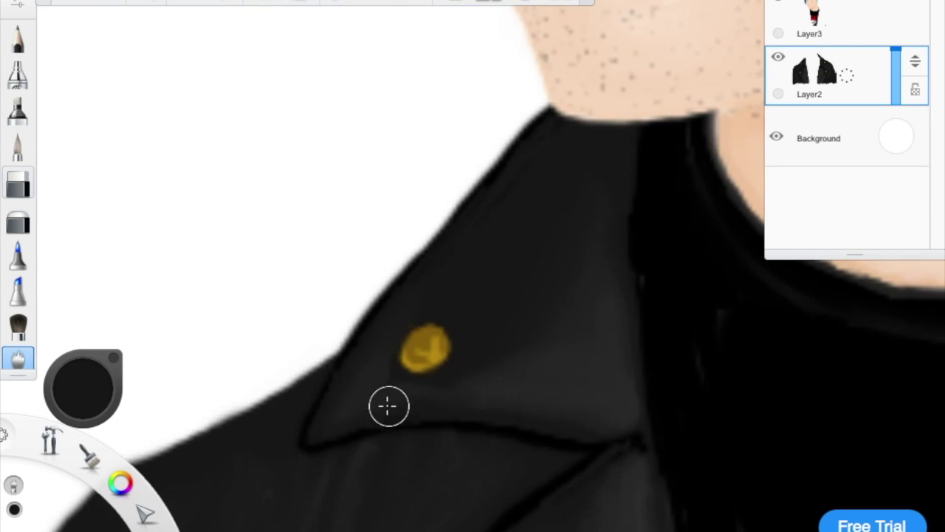
pyautogui.scroll(-3, 390, 327)
pyautogui.scroll(3, 591, 478)
pyautogui.press('b')
pyautogui.press('s')
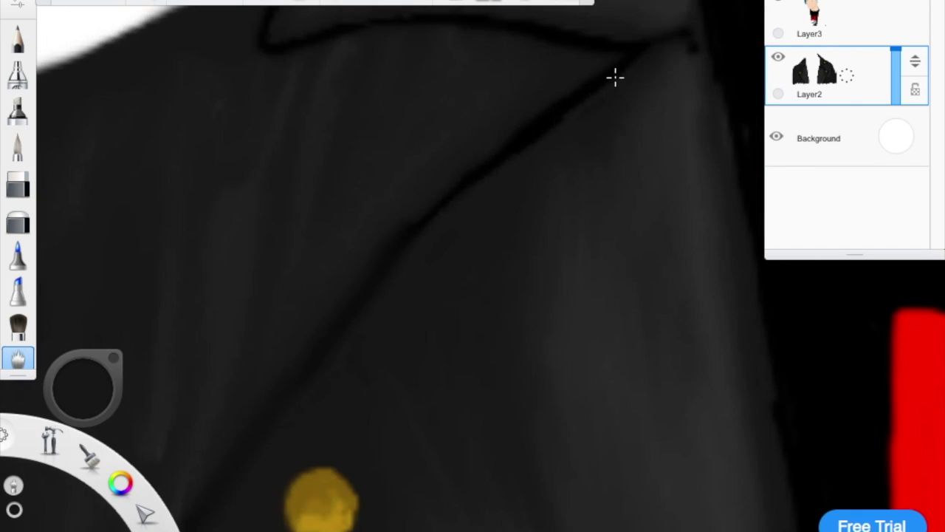
pyautogui.scroll(2, 345, 201)
pyautogui.scroll(-2, 346, 201)
pyautogui.scroll(2, 362, 377)
# Step: Paint over the black outlines of the right-hand lapel and collar flap, and smudge them into the leather
pyautogui.press('b')
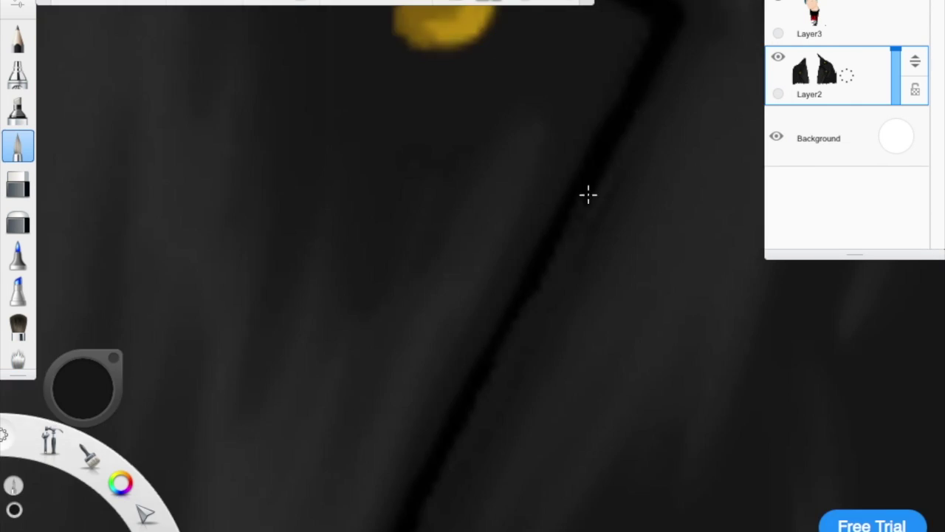
pyautogui.scroll(2, 681, 112)
pyautogui.scroll(-2, 681, 112)
pyautogui.scroll(-2, 726, 65)
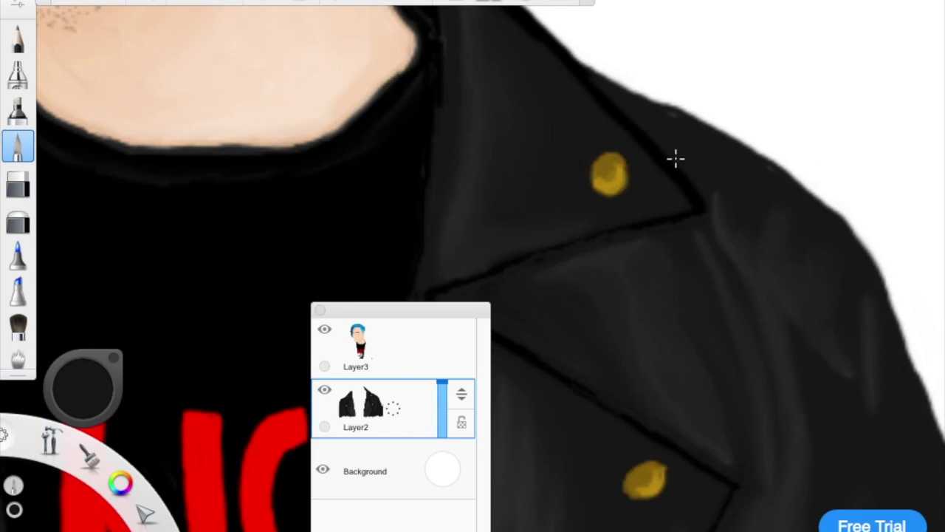
pyautogui.scroll(2, 674, 158)
pyautogui.press('s')
pyautogui.scroll(-3, 758, 340)
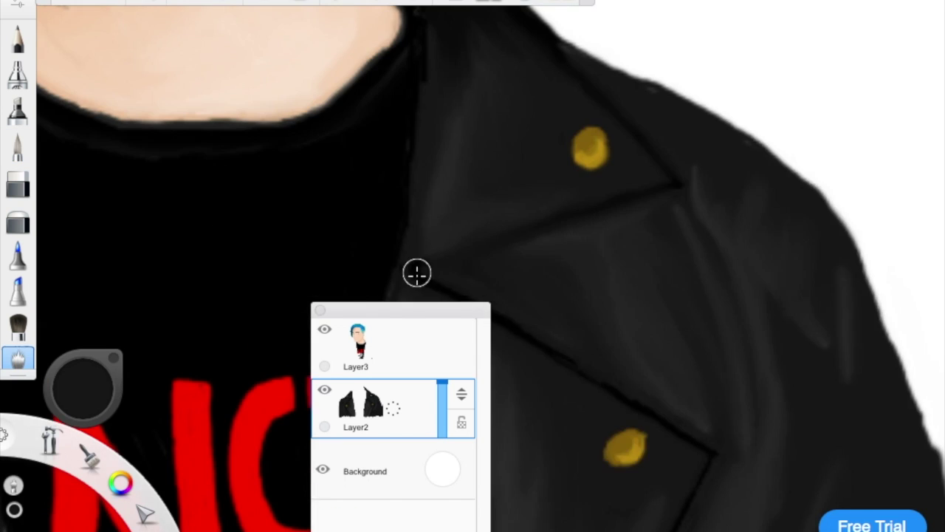
pyautogui.scroll(-3, 621, 390)
pyautogui.hscroll(-1, 731, 341)
pyautogui.scroll(-2, 300, 406)
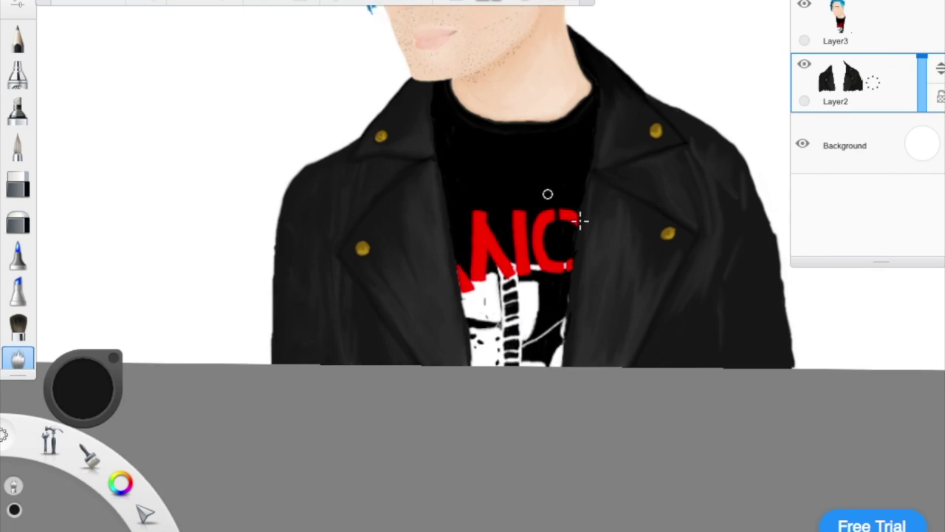
# Step: Merge Layer3 with the figure and shirt into the jacket layer, Layer2
pyautogui.press('b')
pyautogui.scroll(2, 578, 217)
pyautogui.scroll(2, 637, 299)
pyautogui.click(836, 22)
pyautogui.click(840, 44)
# Step: Touch up the shirt's red lettering and white skeleton print with black brush strokes
pyautogui.press('b')
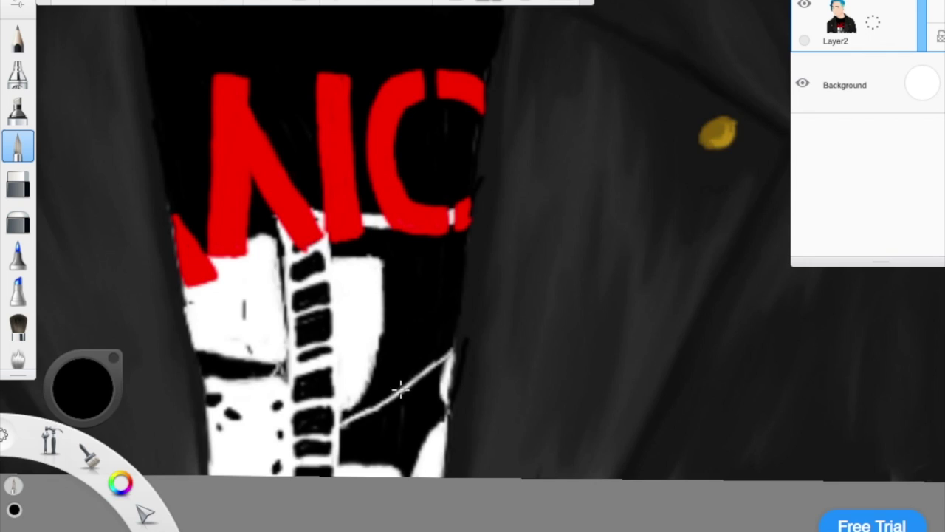
pyautogui.scroll(2, 562, 266)
pyautogui.scroll(-3, 340, 181)
pyautogui.scroll(-5, 340, 182)
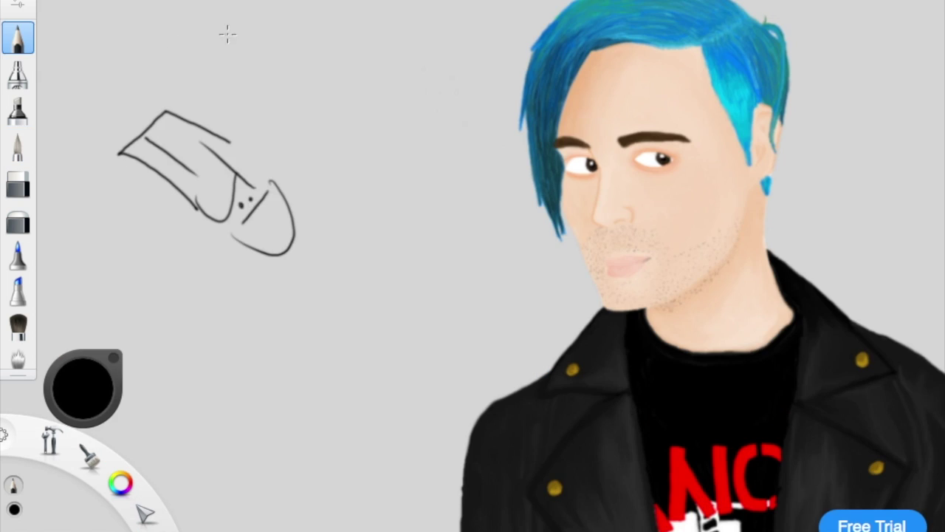